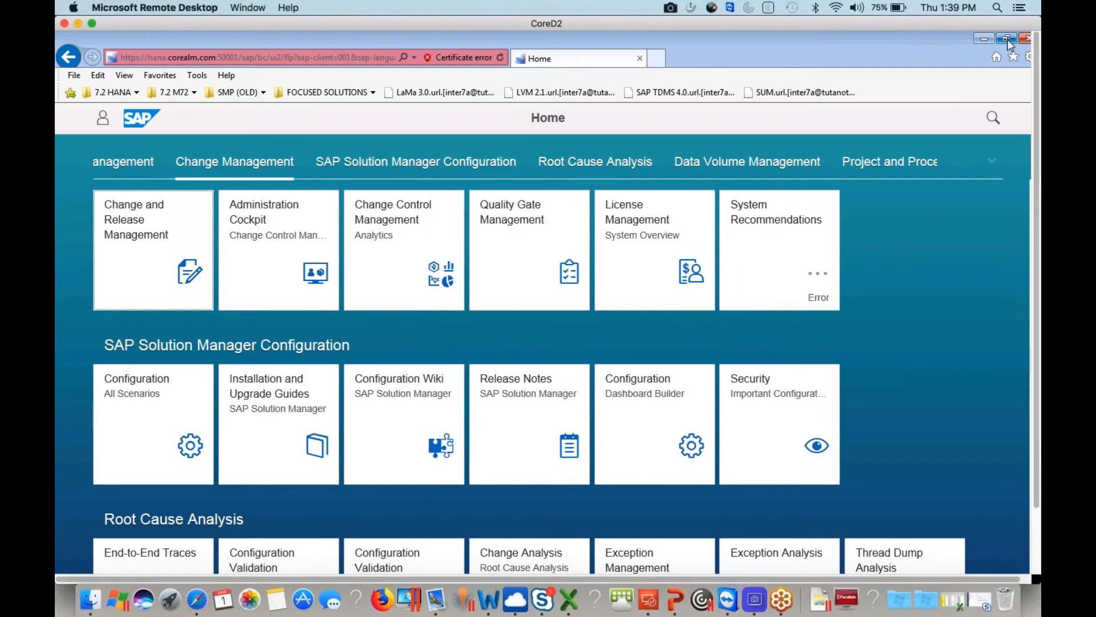
Step: Close the browser window, switch to the SAP Easy Access session and run transaction sm_workcenter
left_click(935, 180)
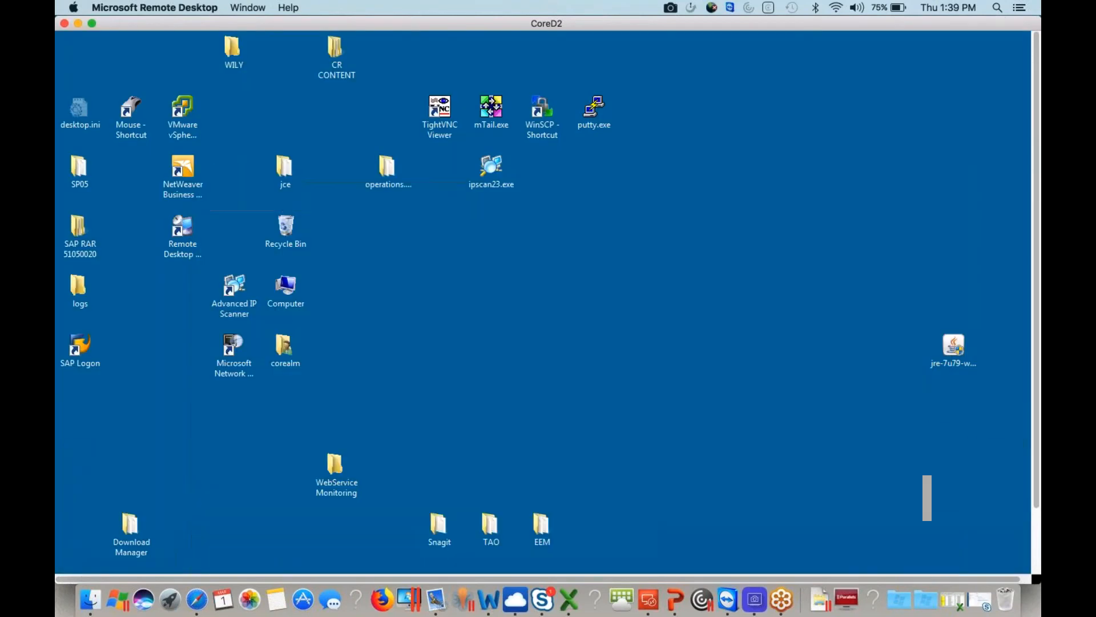
scroll(296, 538, "down", 3)
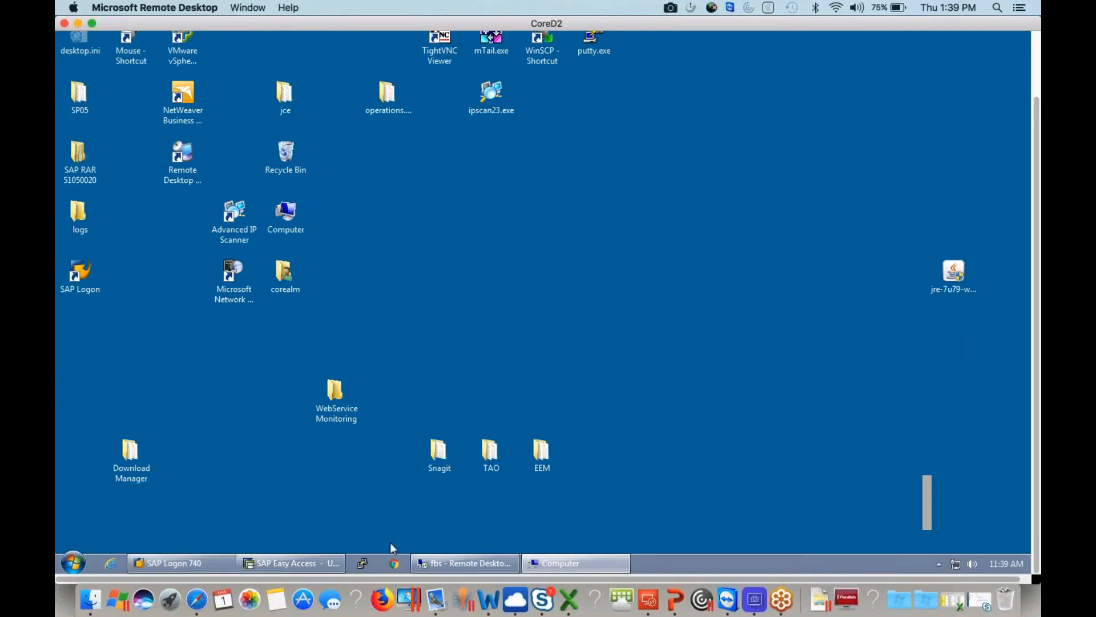
left_click(264, 565)
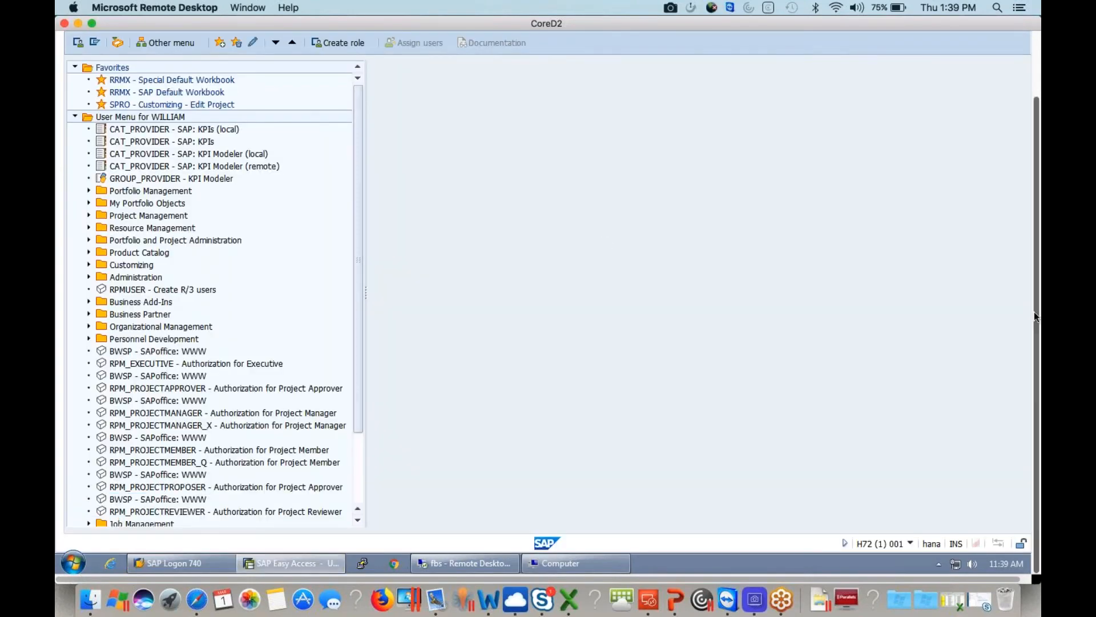
scroll(1033, 311, "up", 3)
left_click(186, 68)
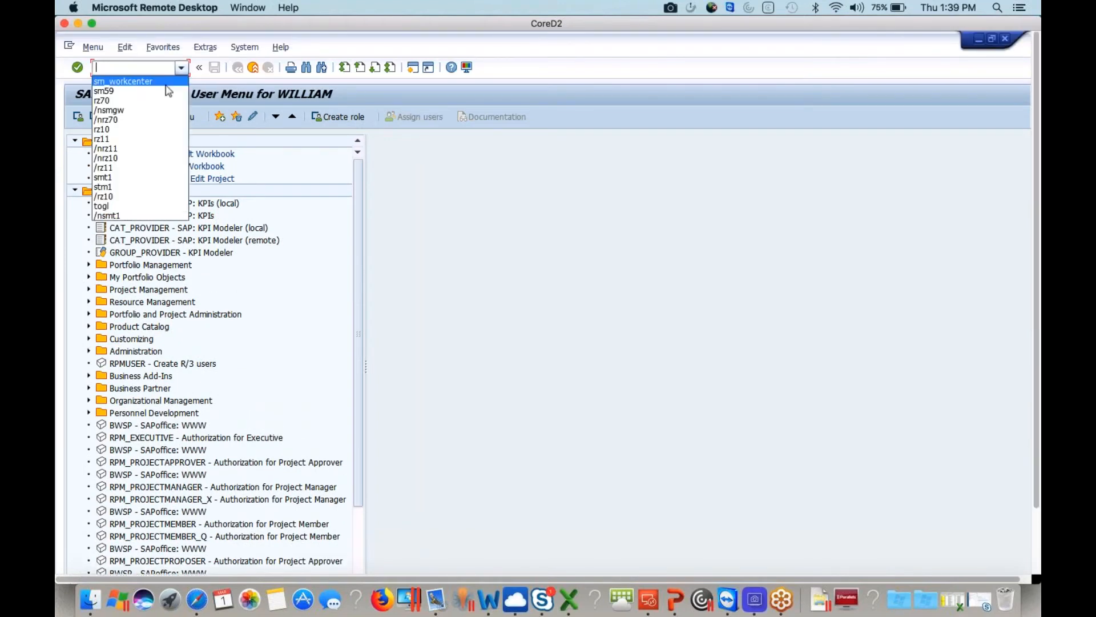
left_click(170, 83)
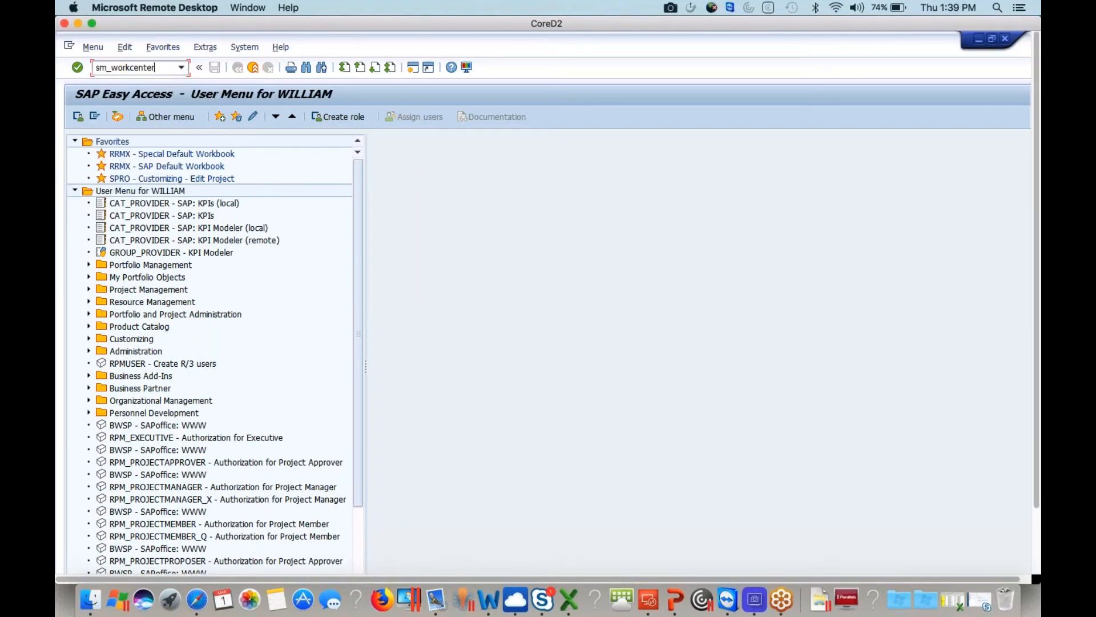
key("Return")
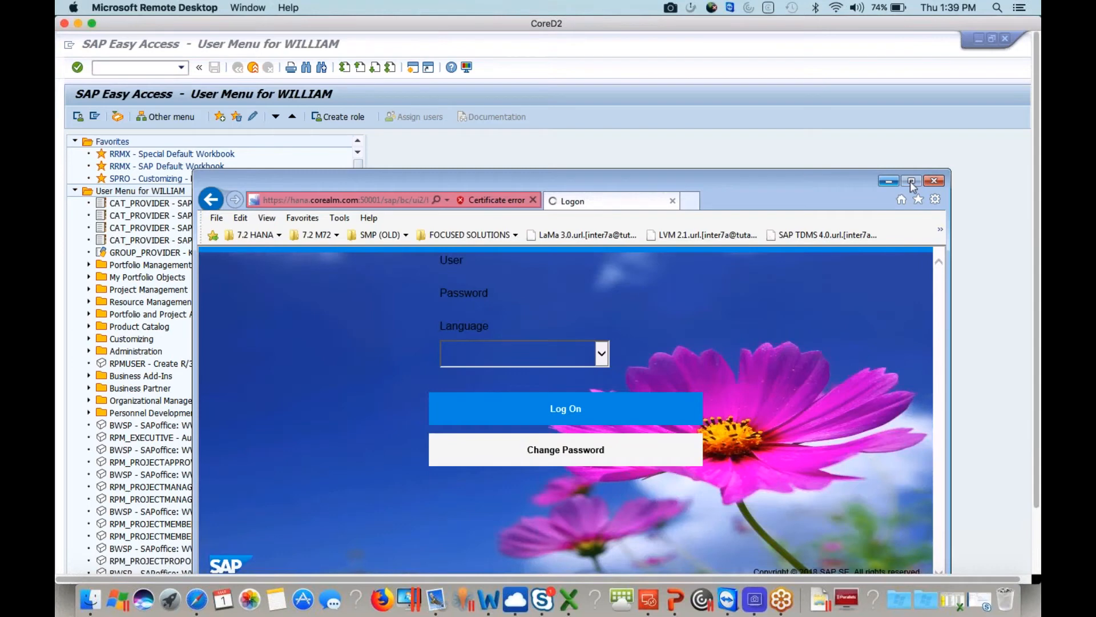
Step: Maximize the logon window and log on to the Solution Manager launchpad with the account password
left_click(911, 182)
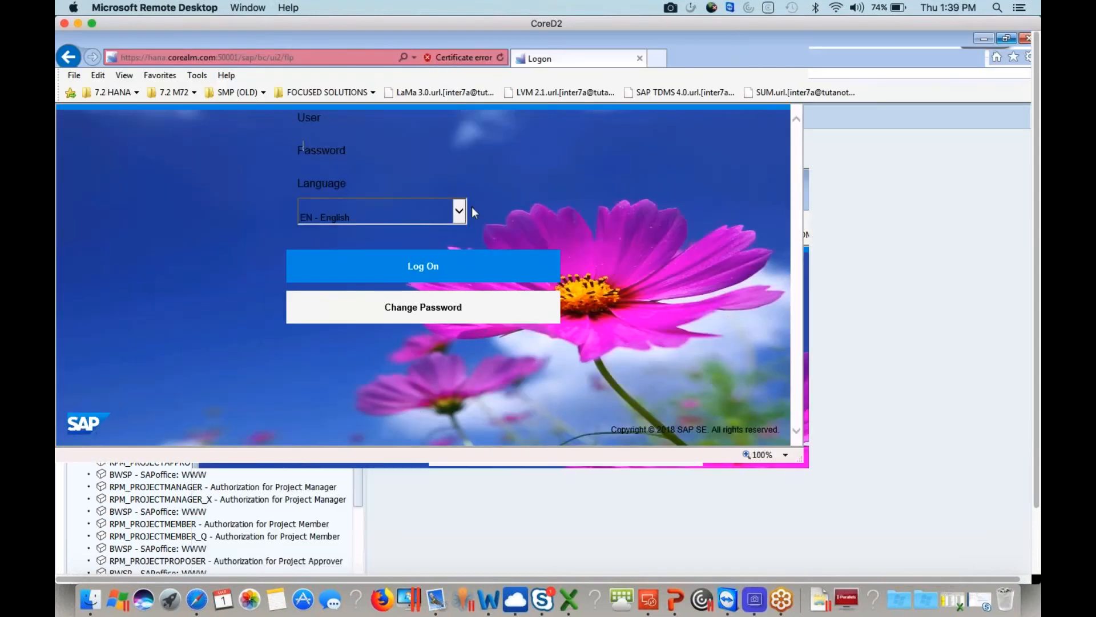
type("************")
key("Return")
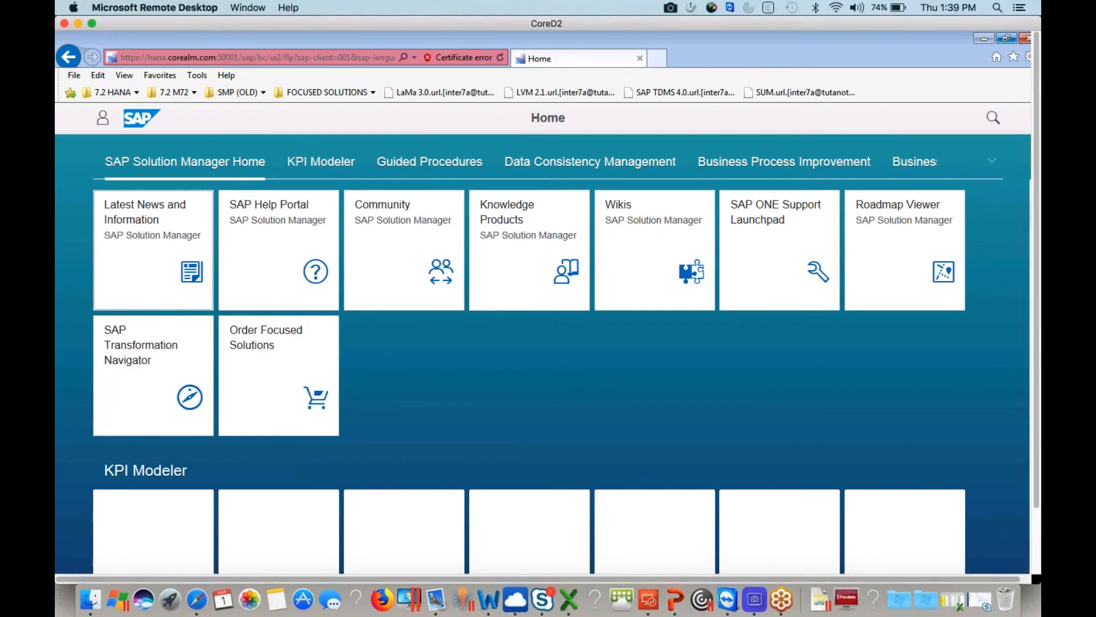
Step: Go to the Change Management tile group and open Change and Release Management
left_click(992, 163)
left_click(992, 165)
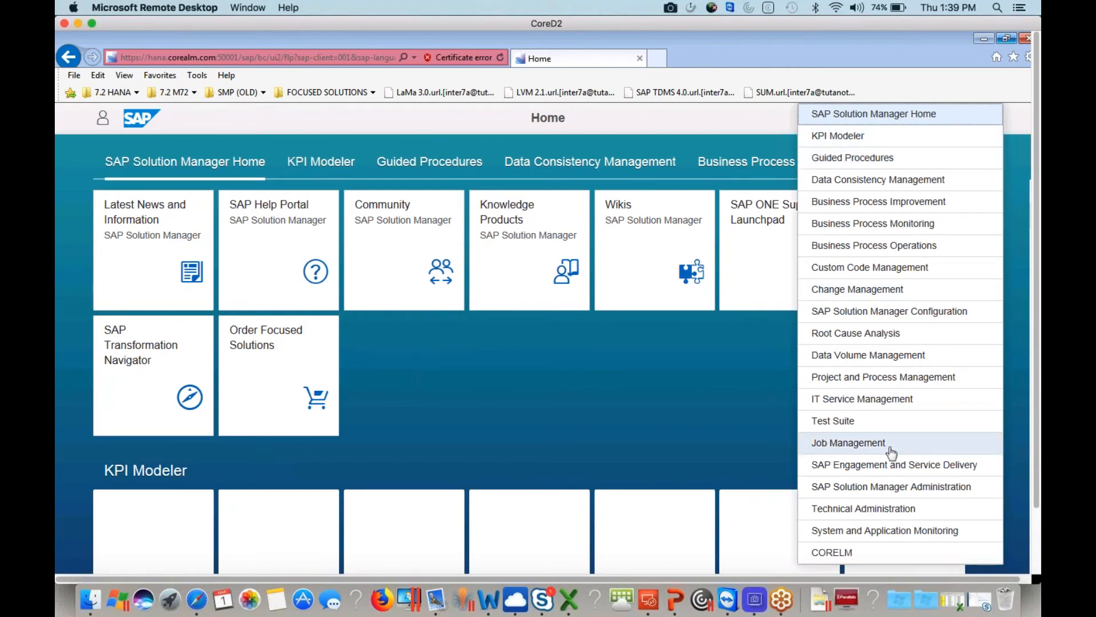
left_click(858, 291)
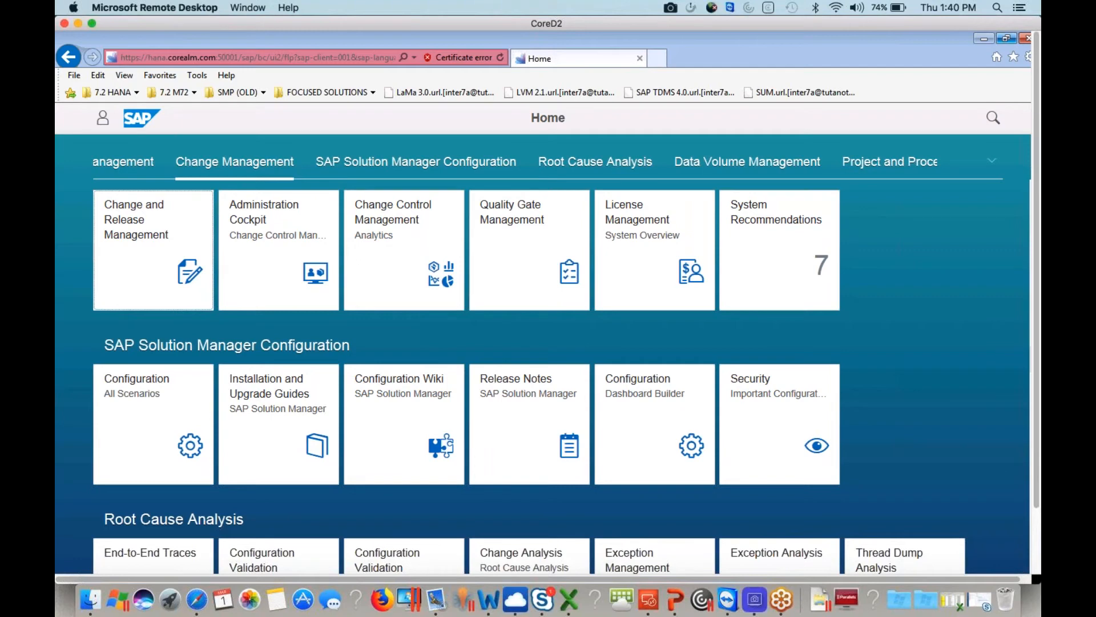
left_click(163, 259)
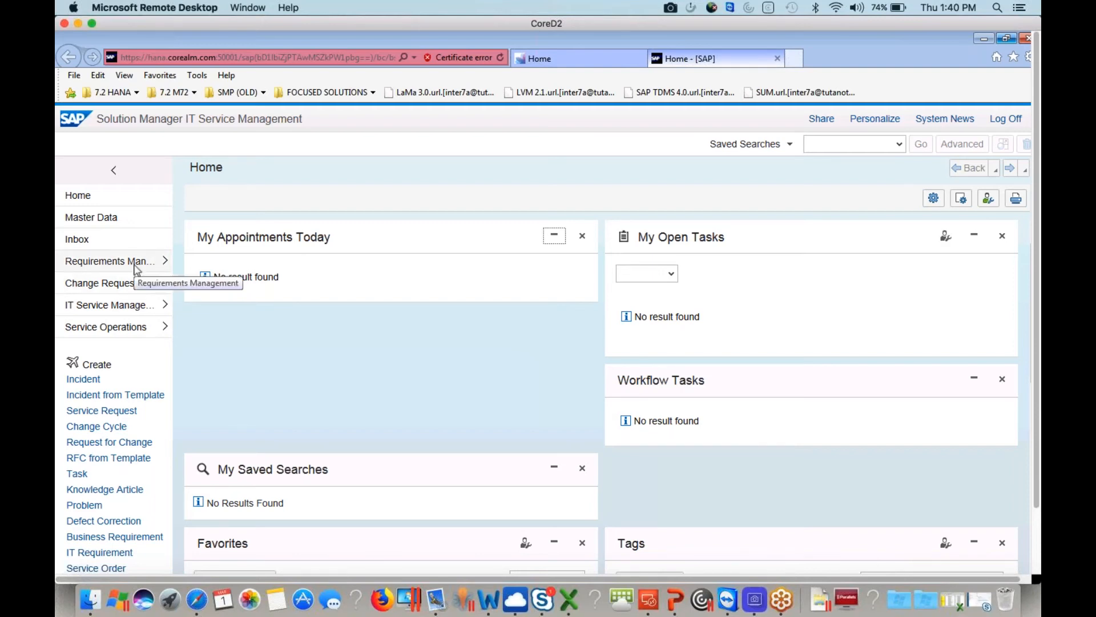
Step: Open the business requirement search in Requirements Management and run it without any search criteria
left_click(136, 264)
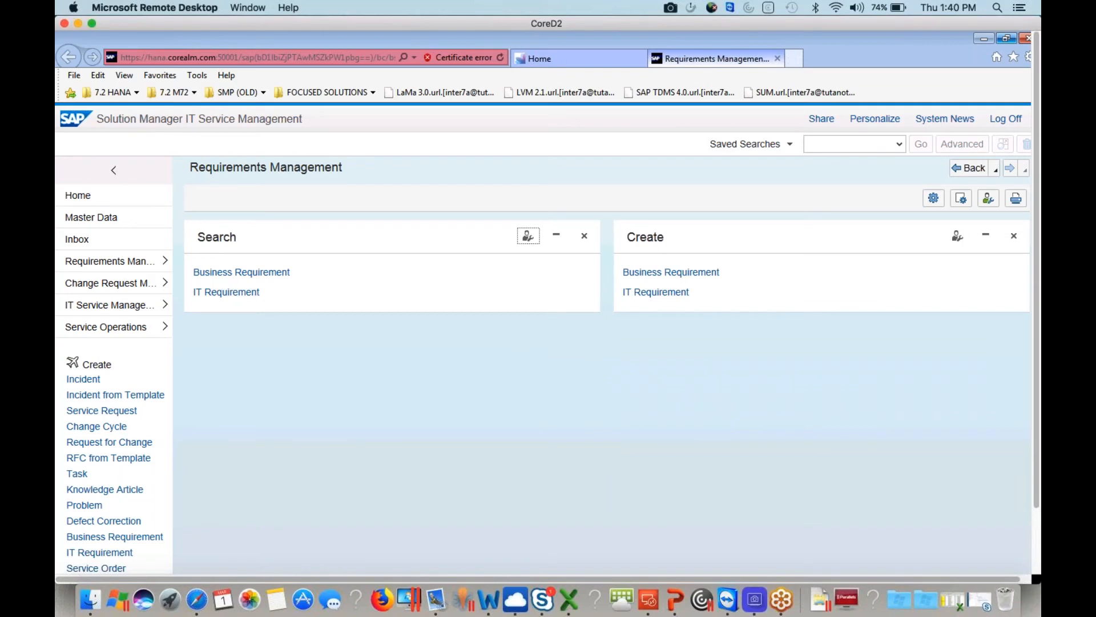
left_click(272, 274)
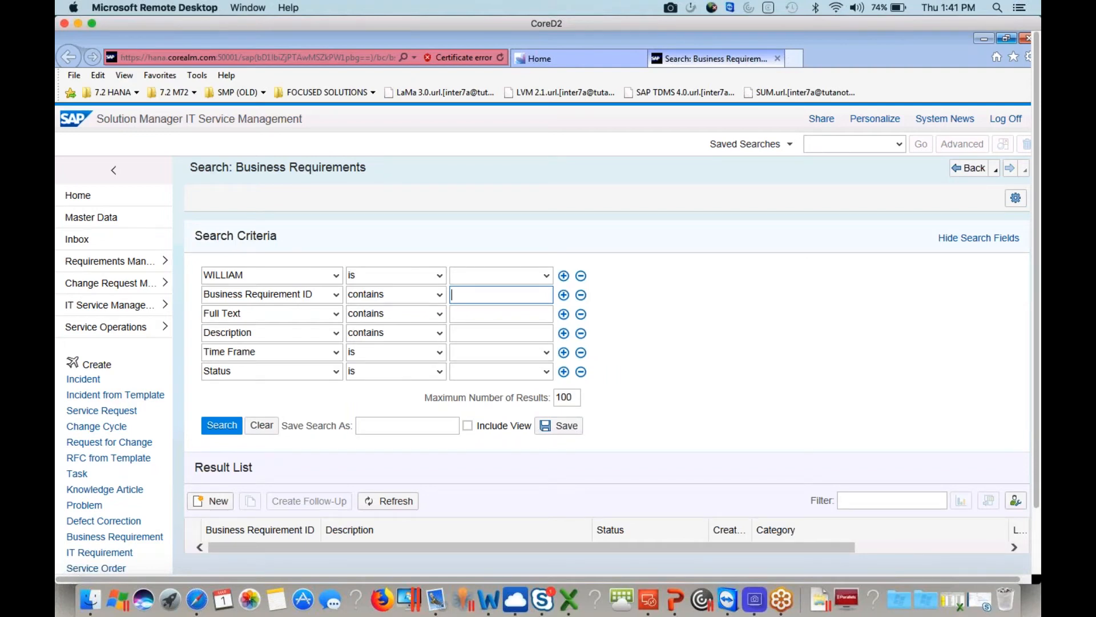
left_click(230, 433)
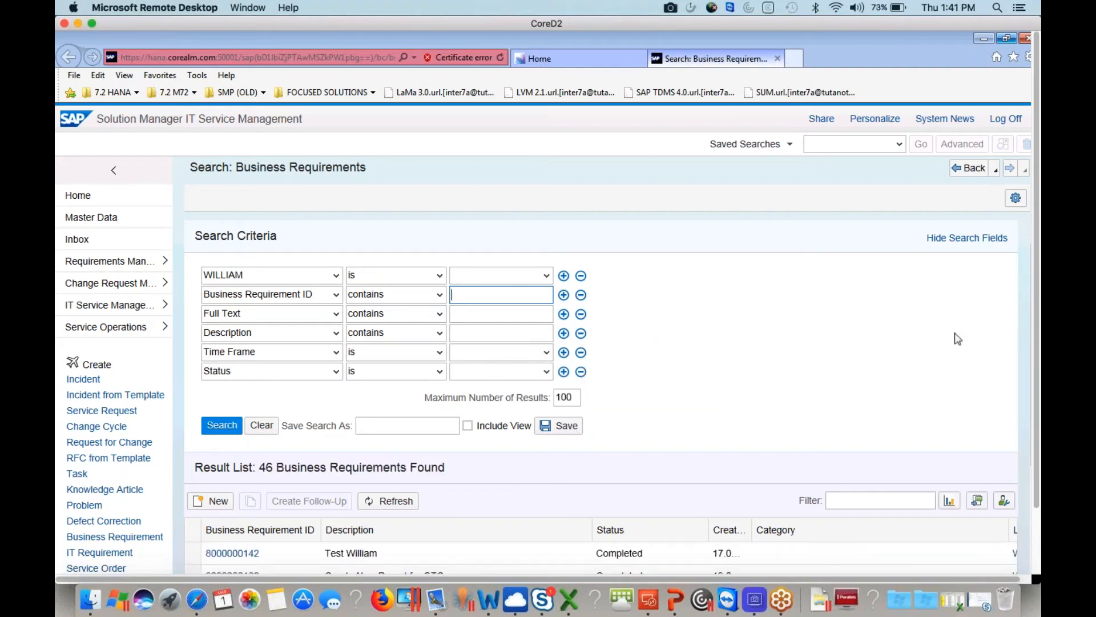
Step: Page forward through the result list and open the business requirement "OTC Report is not working and new fields"
left_click_drag(1034, 294, 1035, 467)
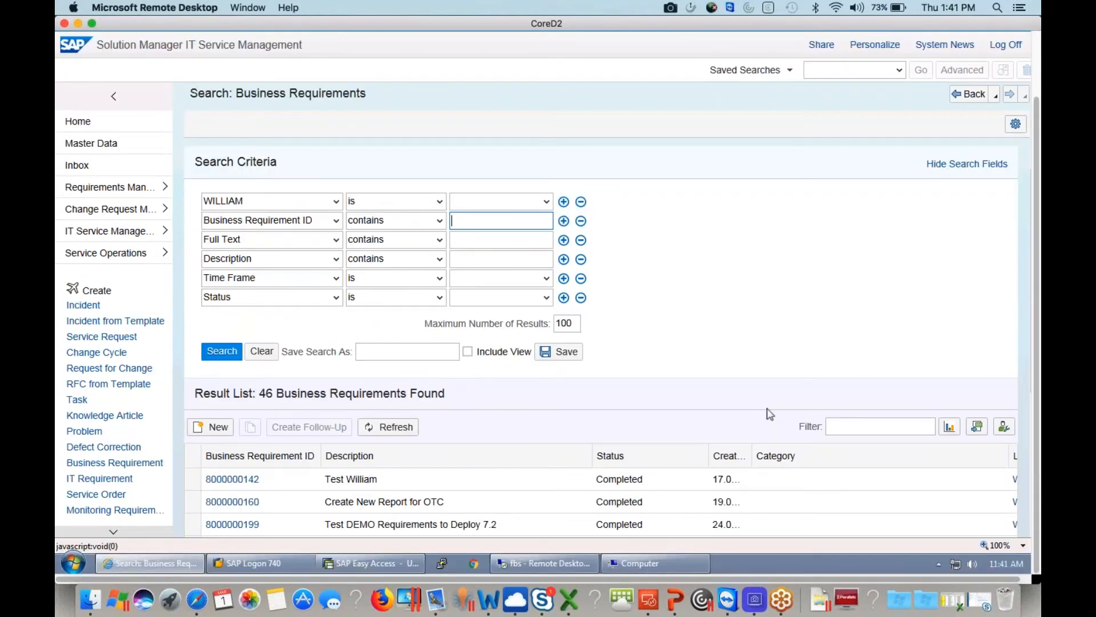
scroll(765, 416, "down", 1)
scroll(499, 281, "down", 6)
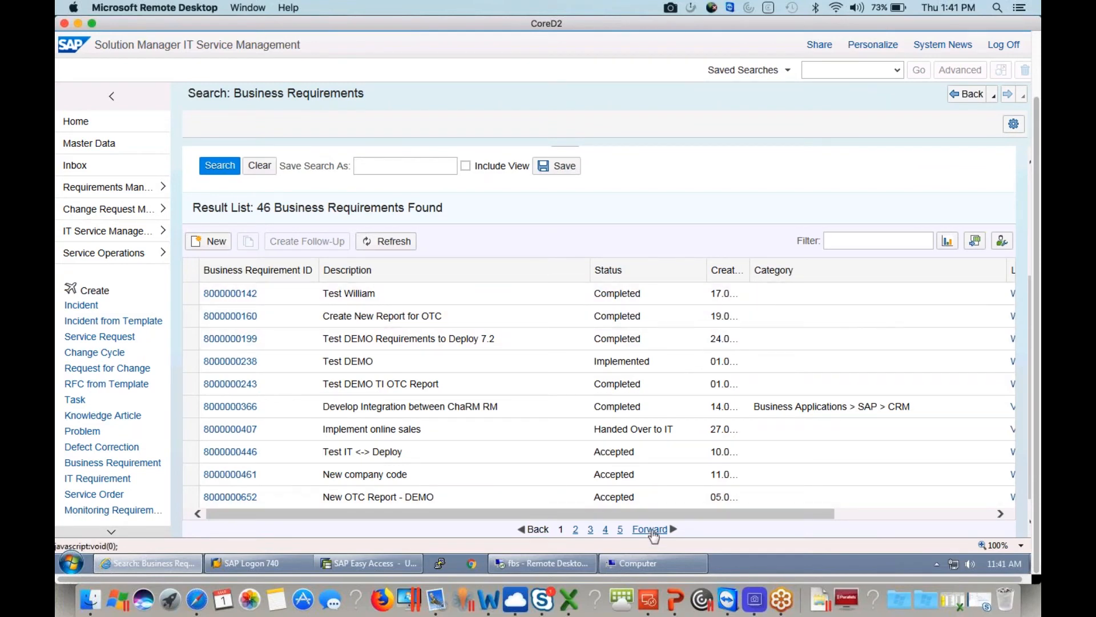
left_click(651, 528)
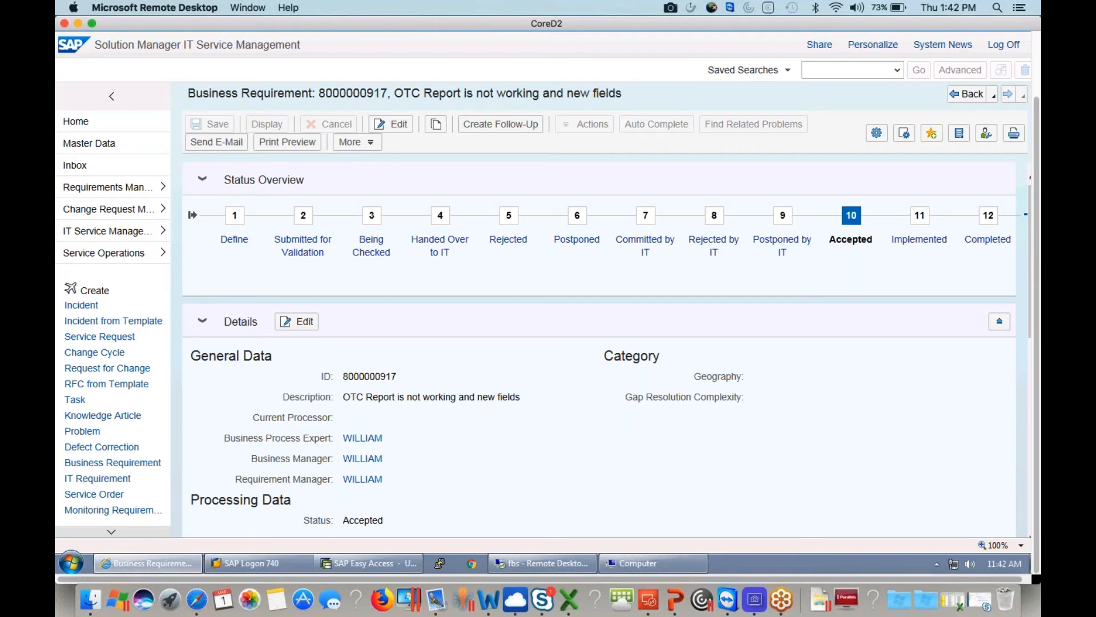
Step: Review the requirement's details and text log, and expand its Attachments section
scroll(1029, 378, "down", 3)
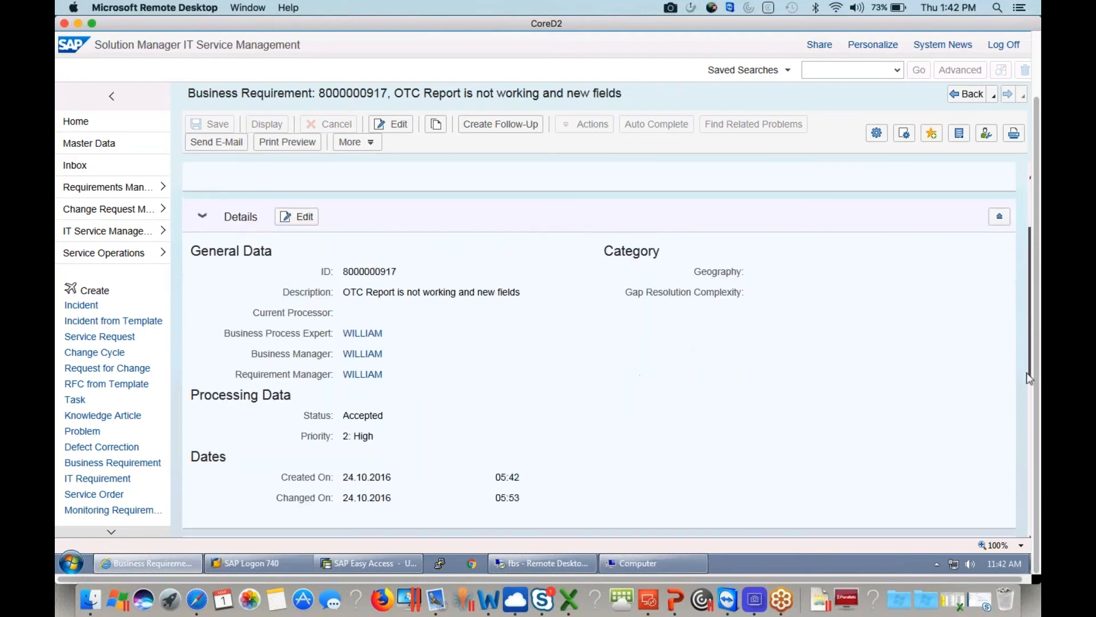
scroll(1029, 378, "down", 2)
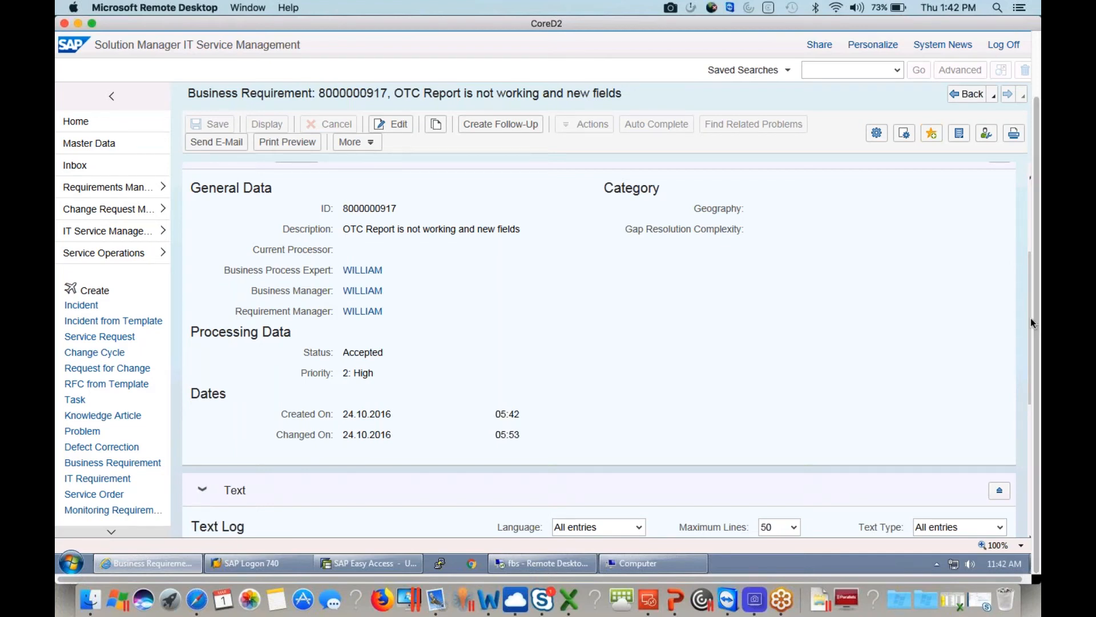
left_click_drag(1029, 382, 1019, 511)
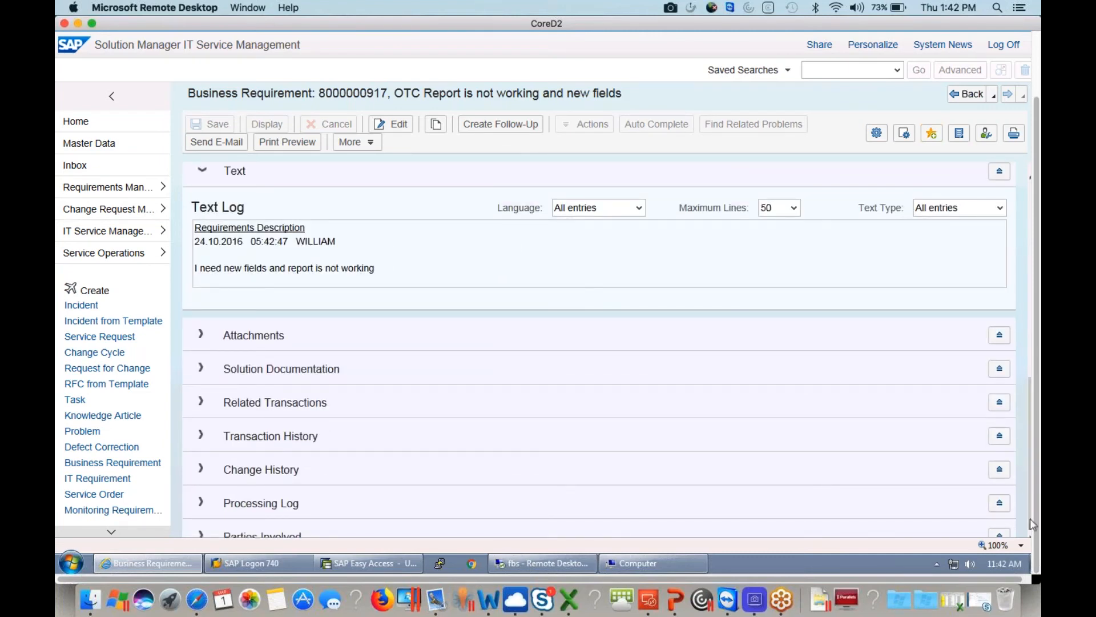
left_click_drag(1030, 489, 1025, 537)
left_click(201, 336)
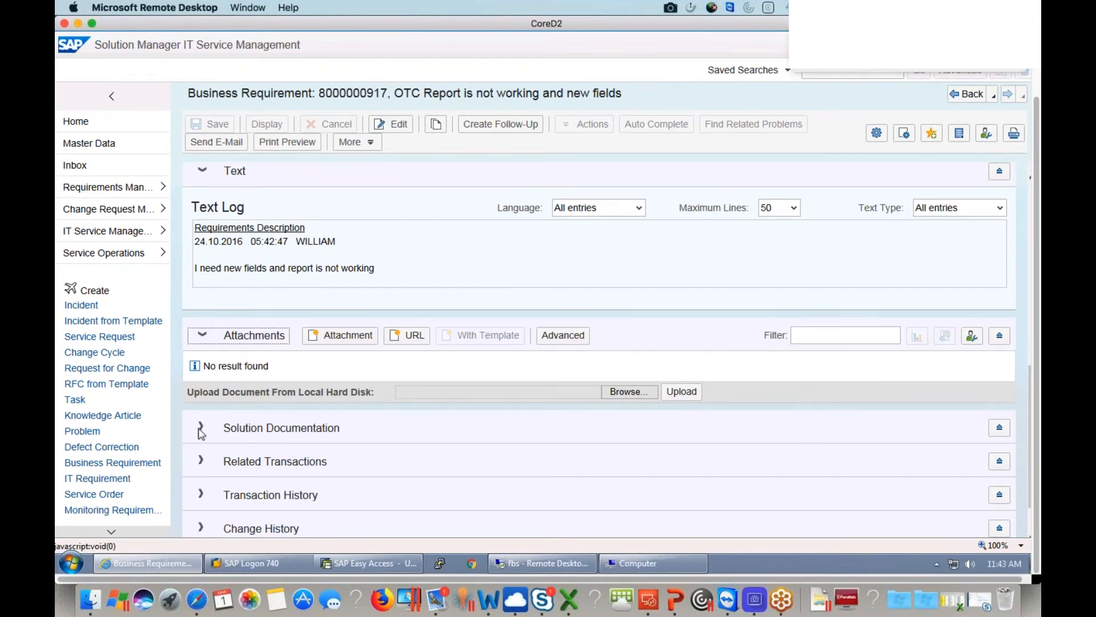
Step: Expand the requirement's Solution Documentation, Transaction History and Change History sections
scroll(201, 434, "down", 1)
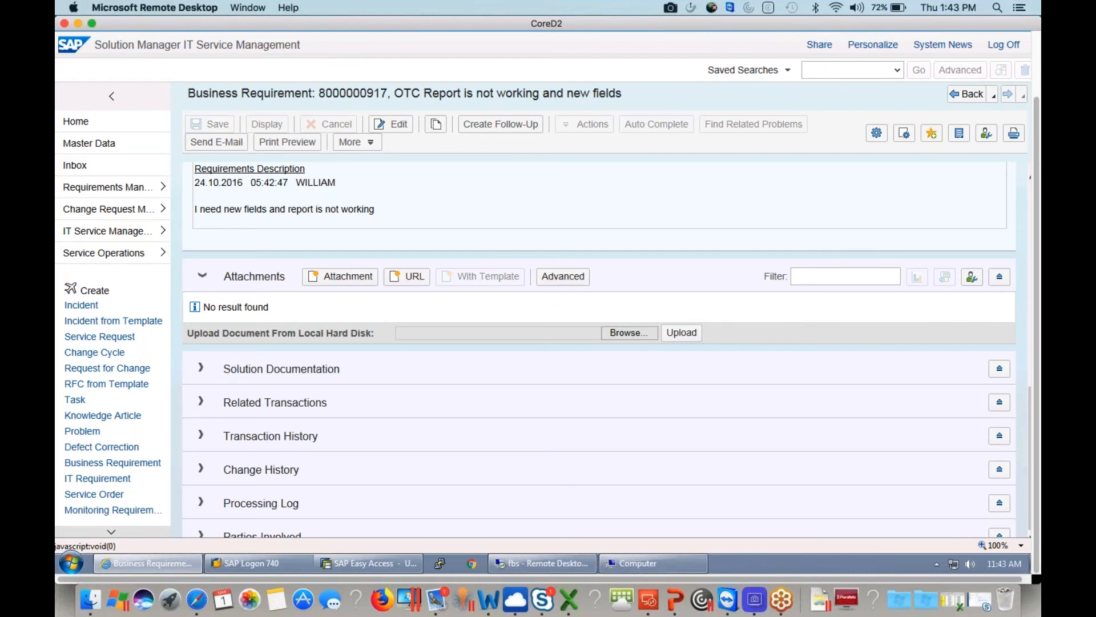
left_click(201, 367)
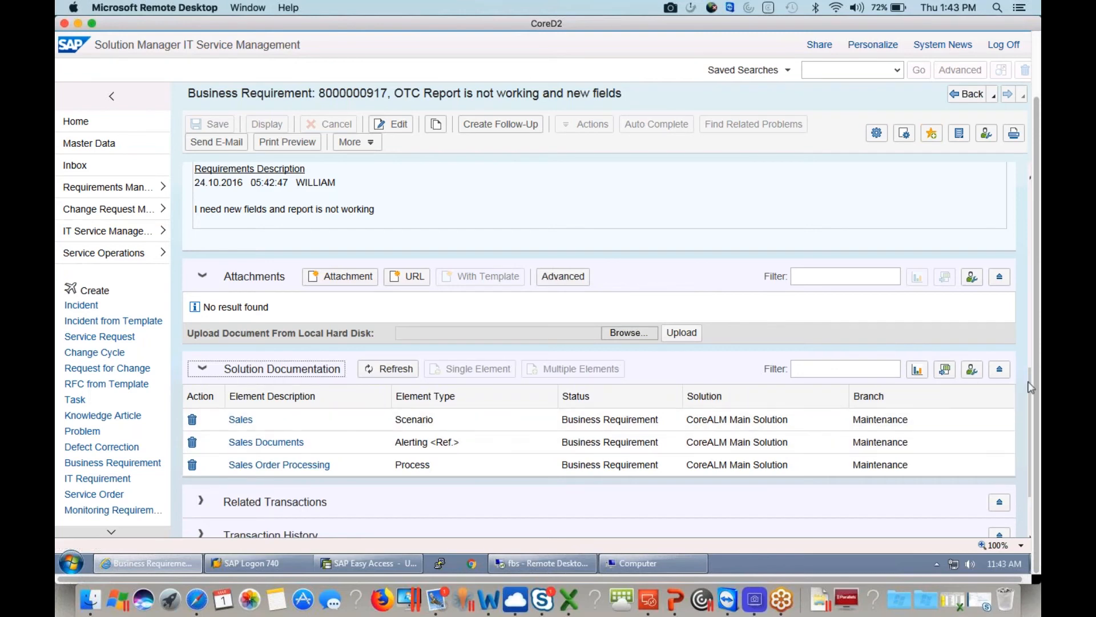
left_click_drag(1030, 382, 1026, 460)
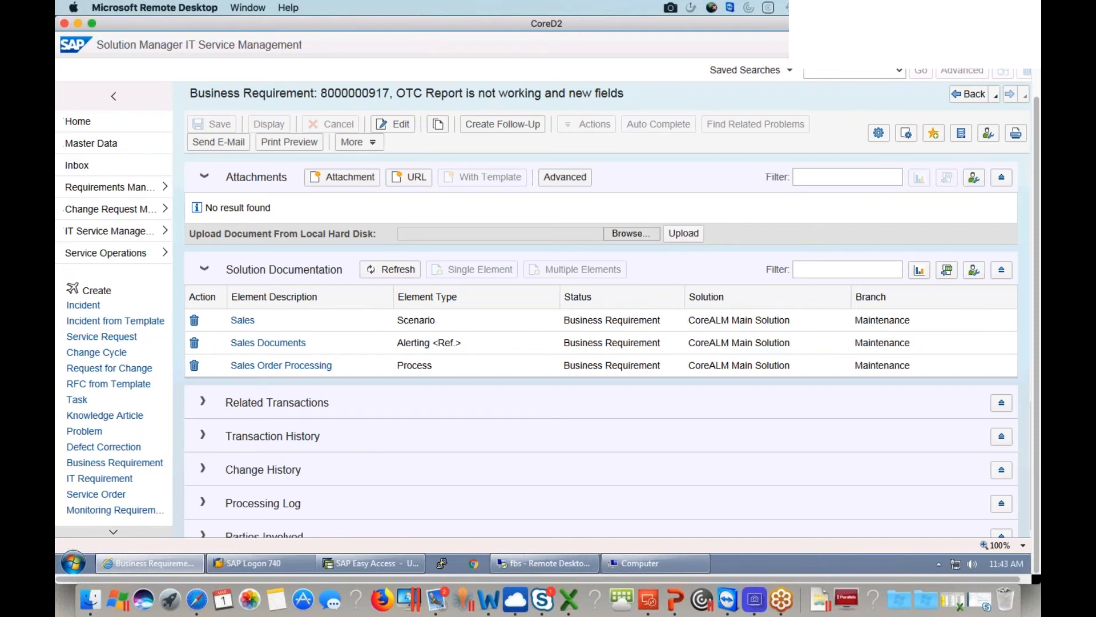
left_click(204, 437)
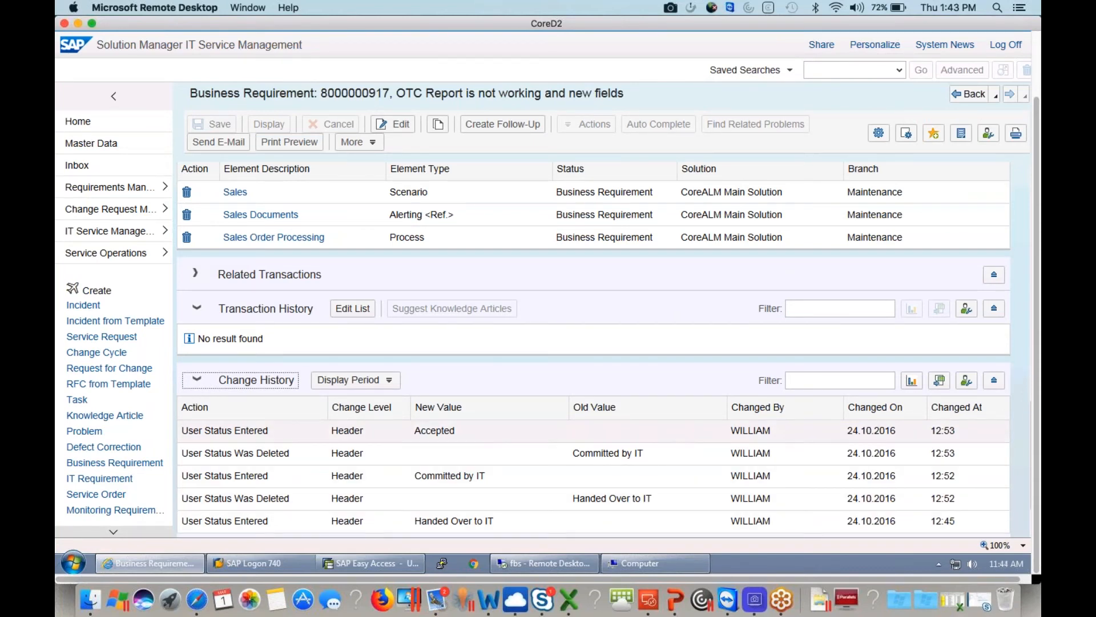
Step: Expand the requirement's Processing Log and set it to show All Types
scroll(1011, 400, "down", 1)
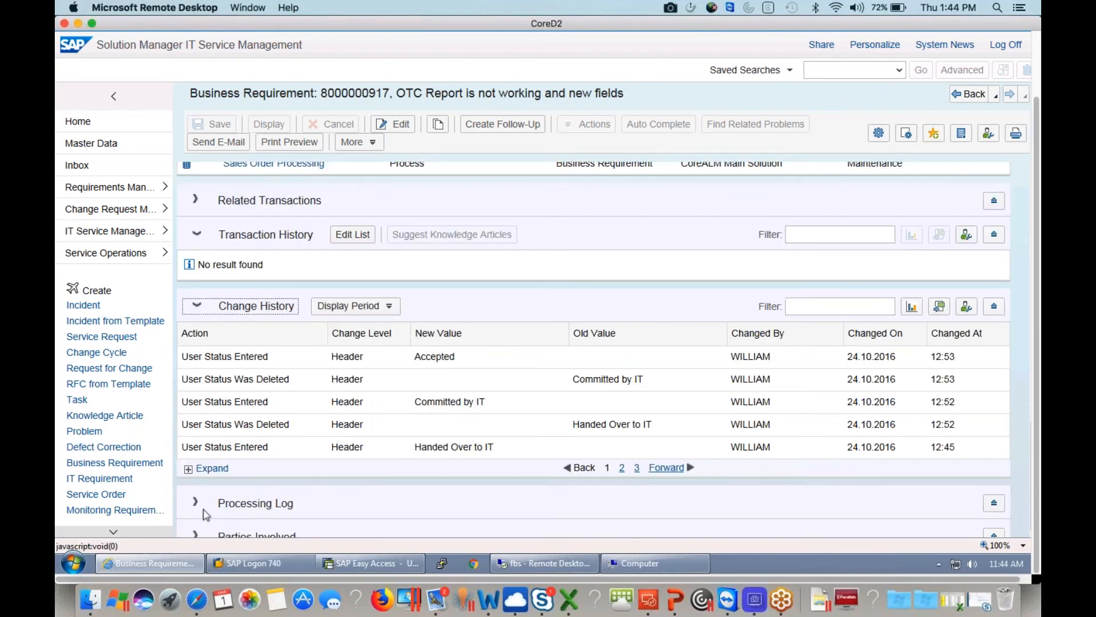
left_click(198, 506)
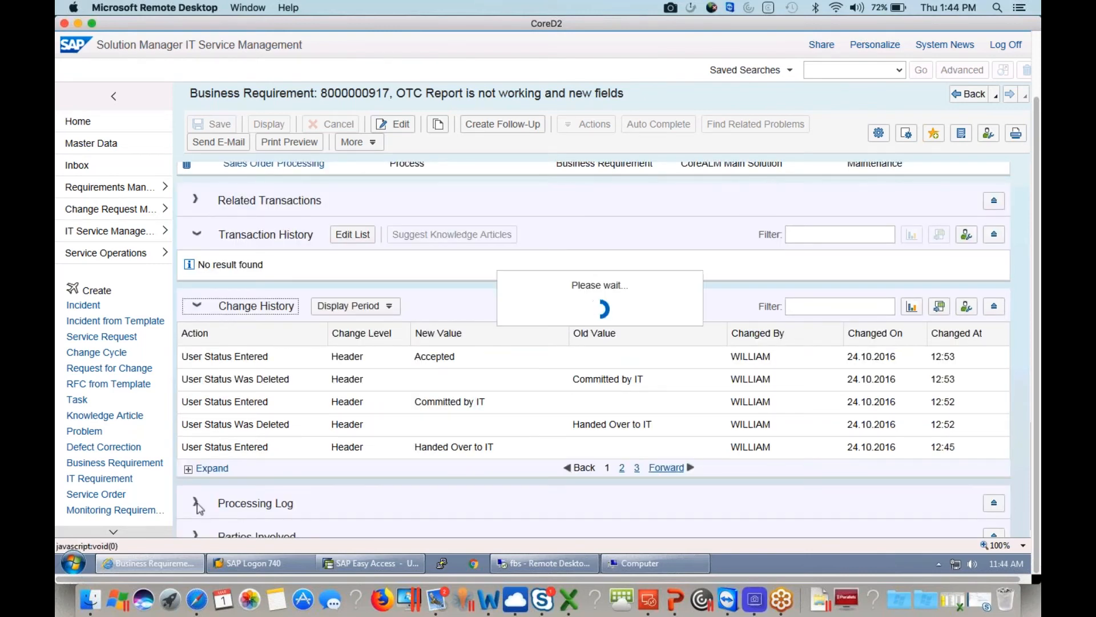
scroll(431, 463, "down", 1)
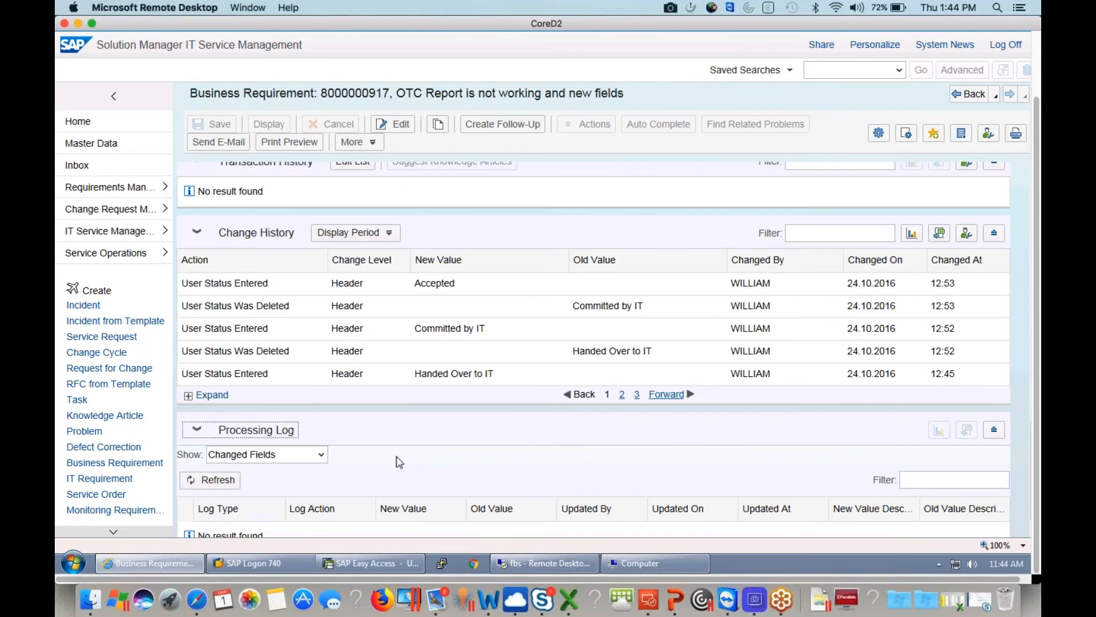
scroll(399, 462, "down", 1)
left_click(286, 415)
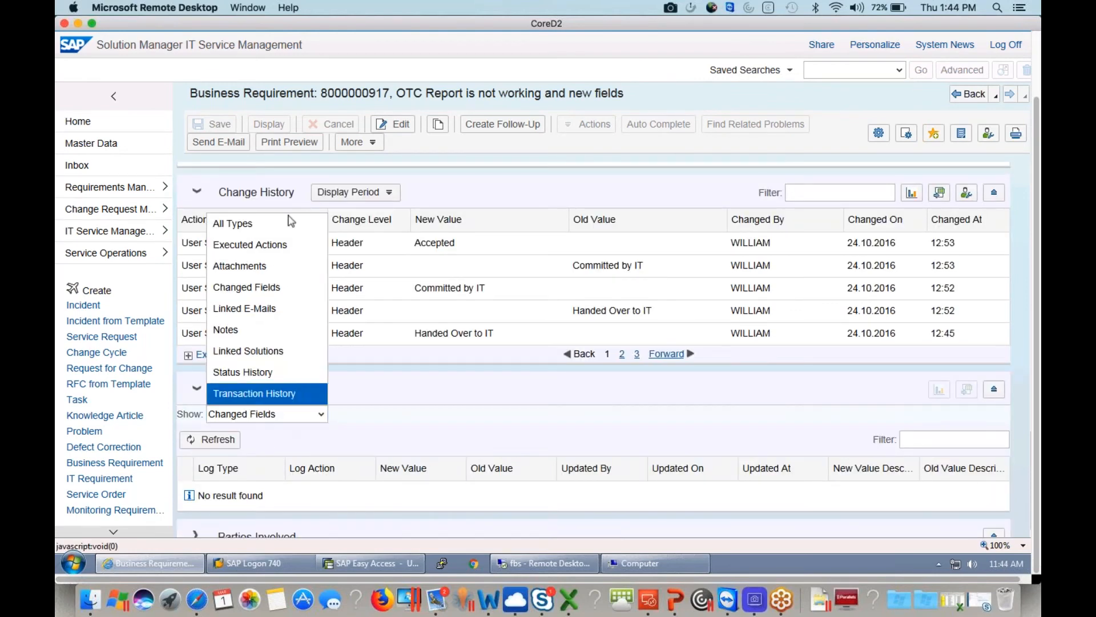
left_click(268, 228)
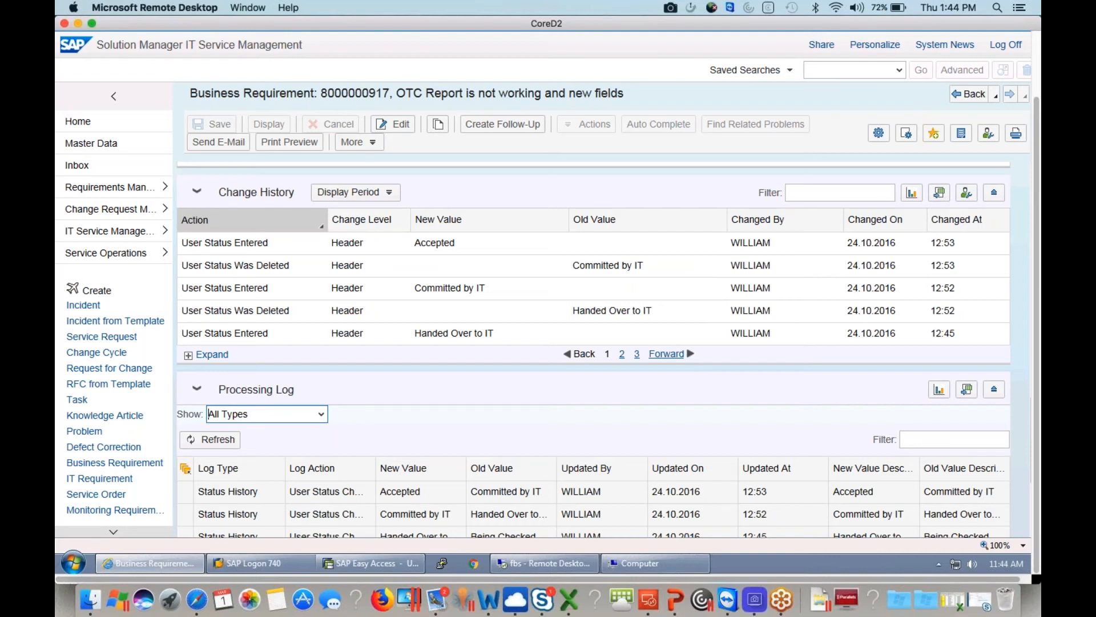
Step: Review the processing log entries and expand the Parties Involved section
scroll(594, 342, "down", 3)
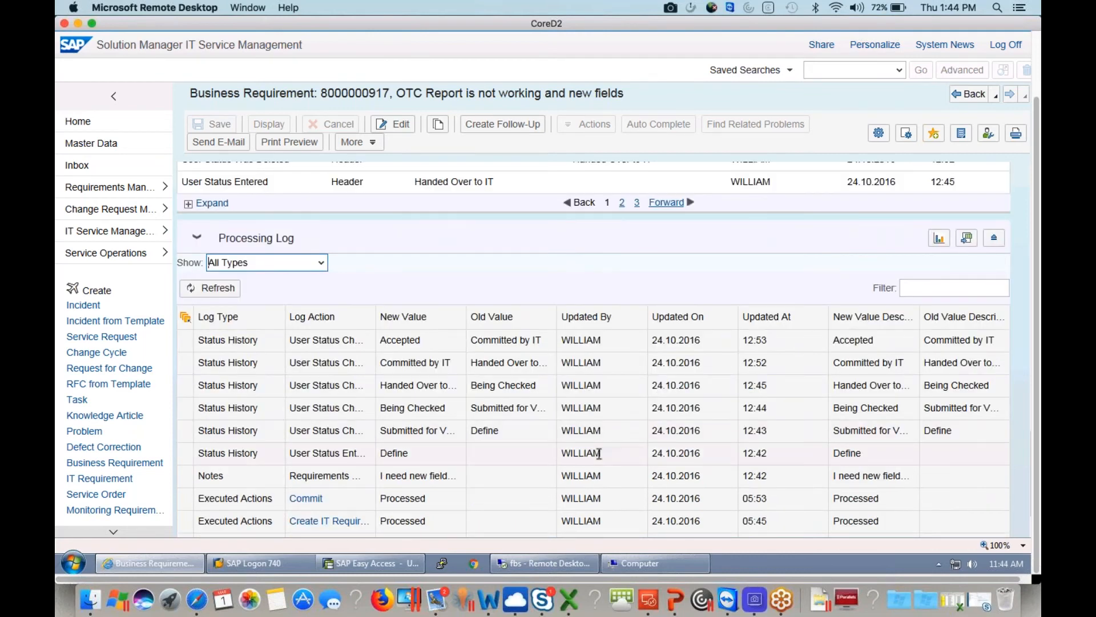
scroll(599, 454, "down", 1)
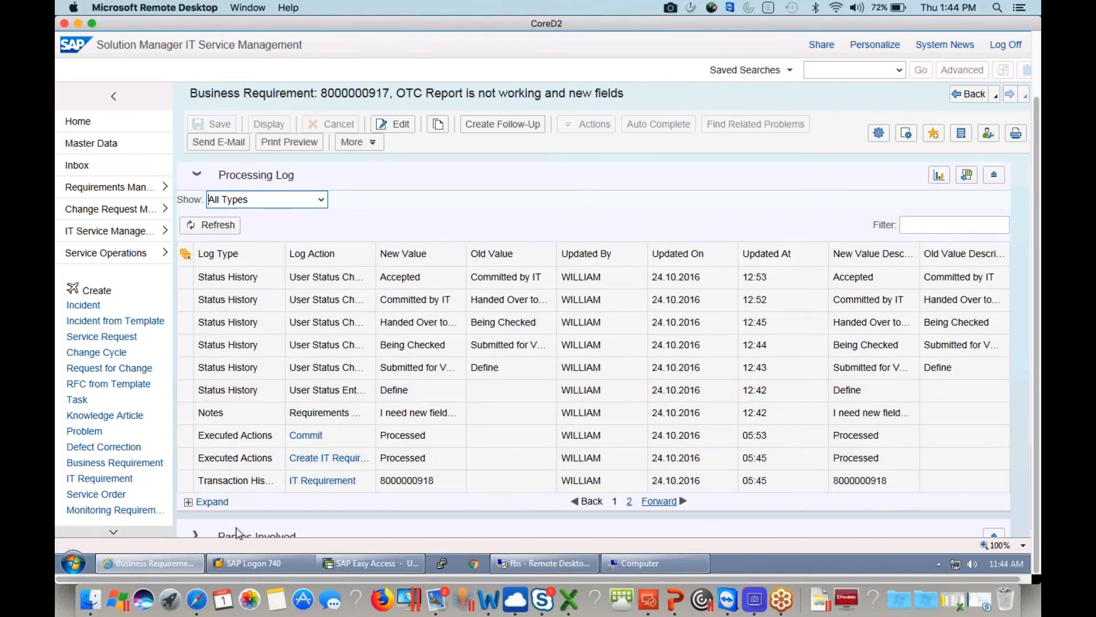
left_click(196, 537)
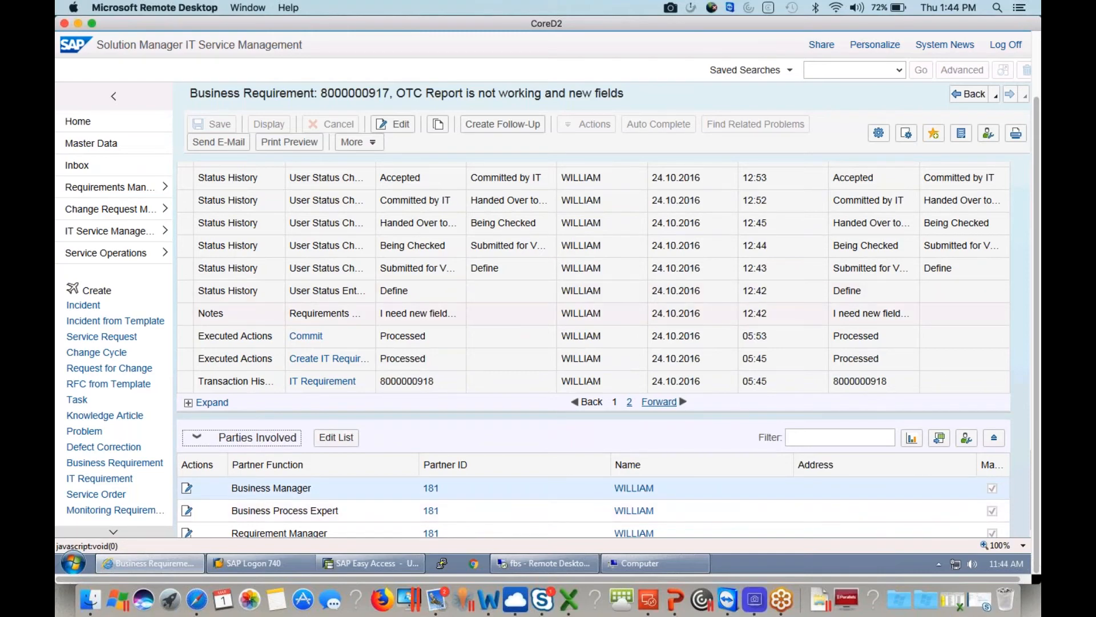
Step: Return to the requirement's status overview and review its general data, processing data and dates again
scroll(539, 314, "up", 5)
scroll(590, 377, "up", 10)
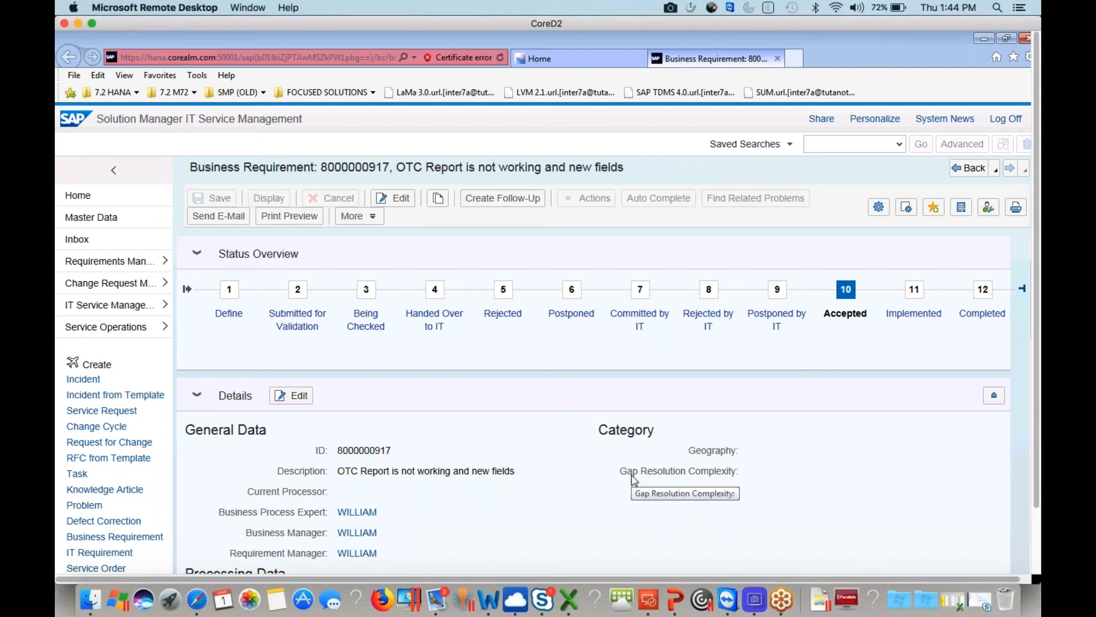
scroll(570, 520, "down", 10)
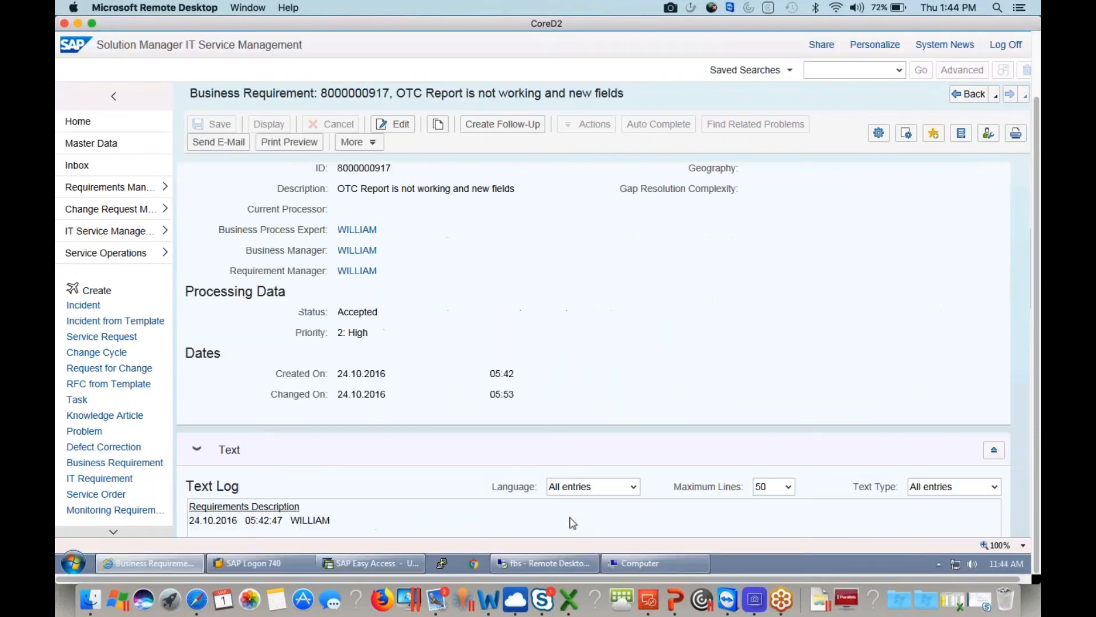
Step: Expand the business requirement's Related Transactions section and open the linked IT requirement
scroll(196, 309, "down", 5)
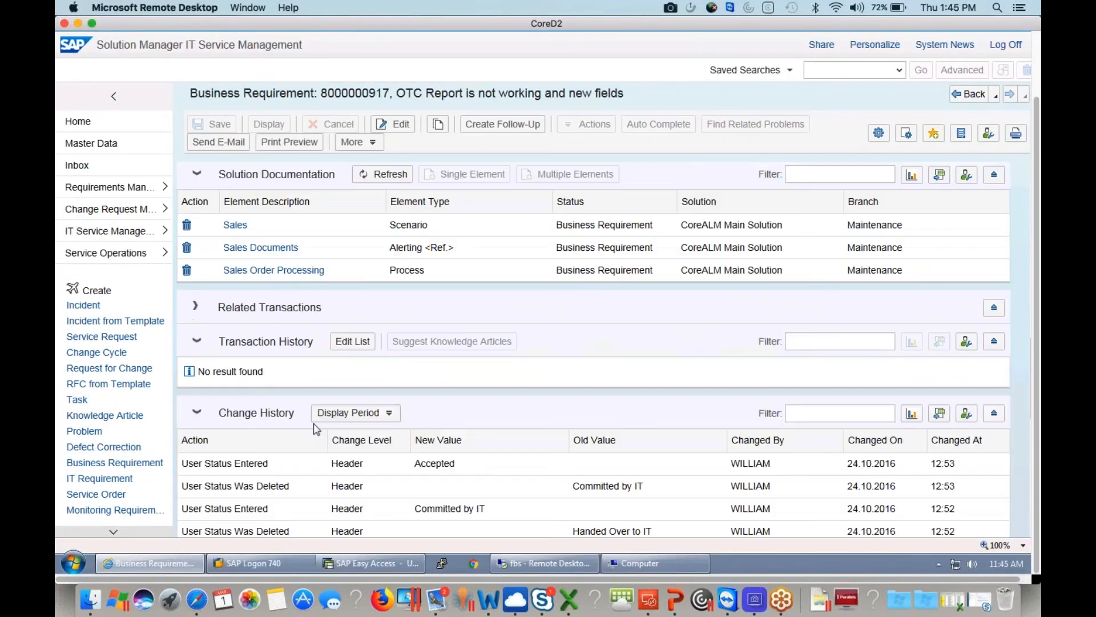
left_click(196, 306)
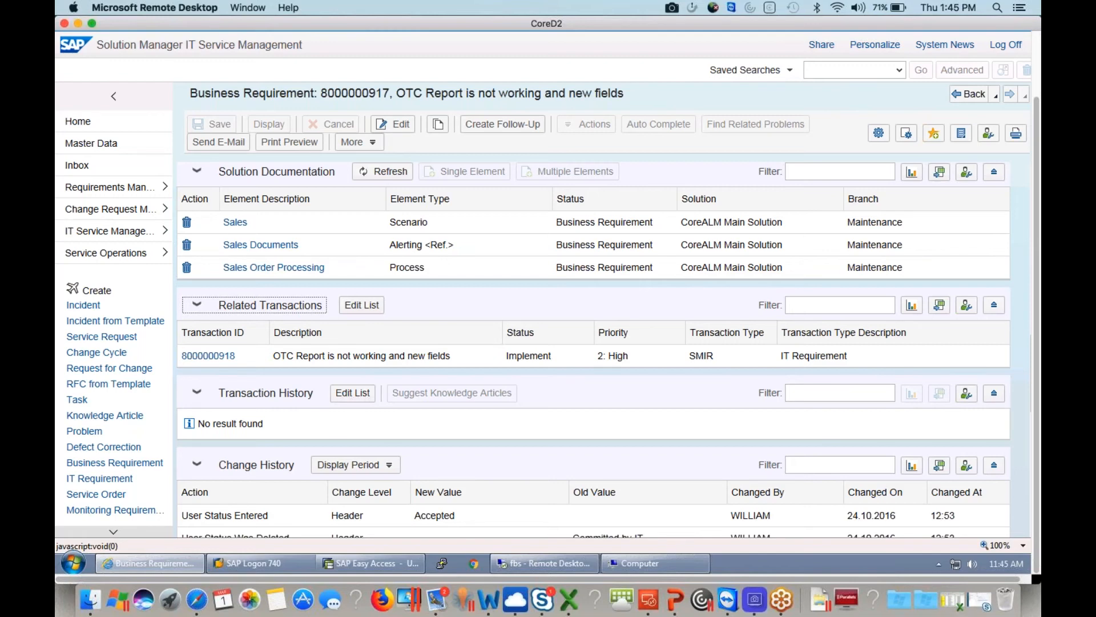
left_click(222, 357)
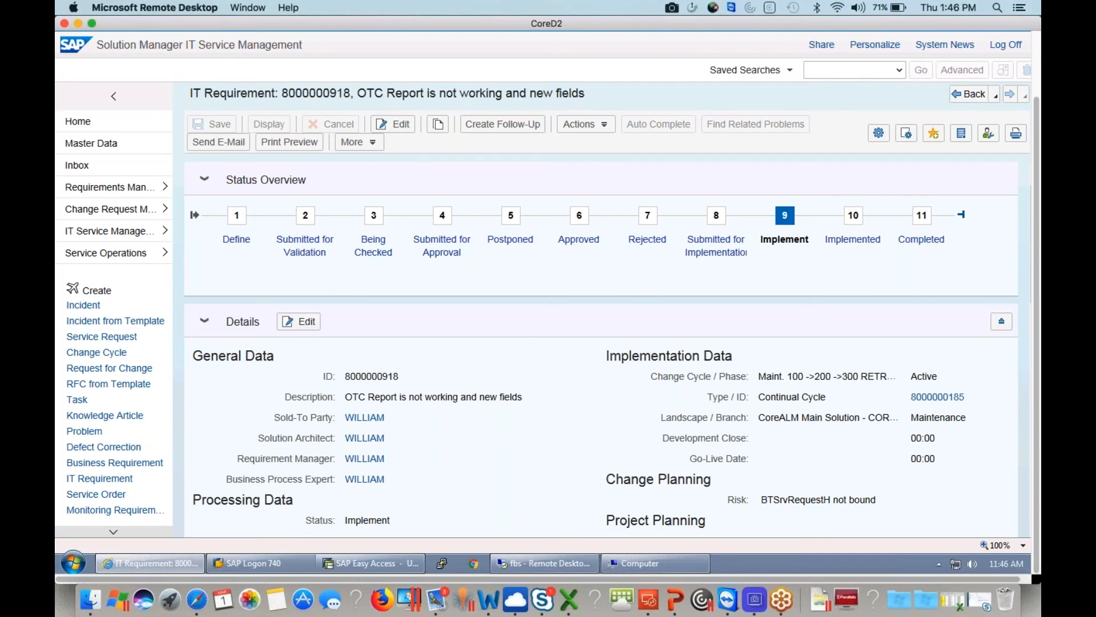
Step: Review the IT requirement's general, processing, date and planning data, and open its related normal change
scroll(601, 349, "down", 5)
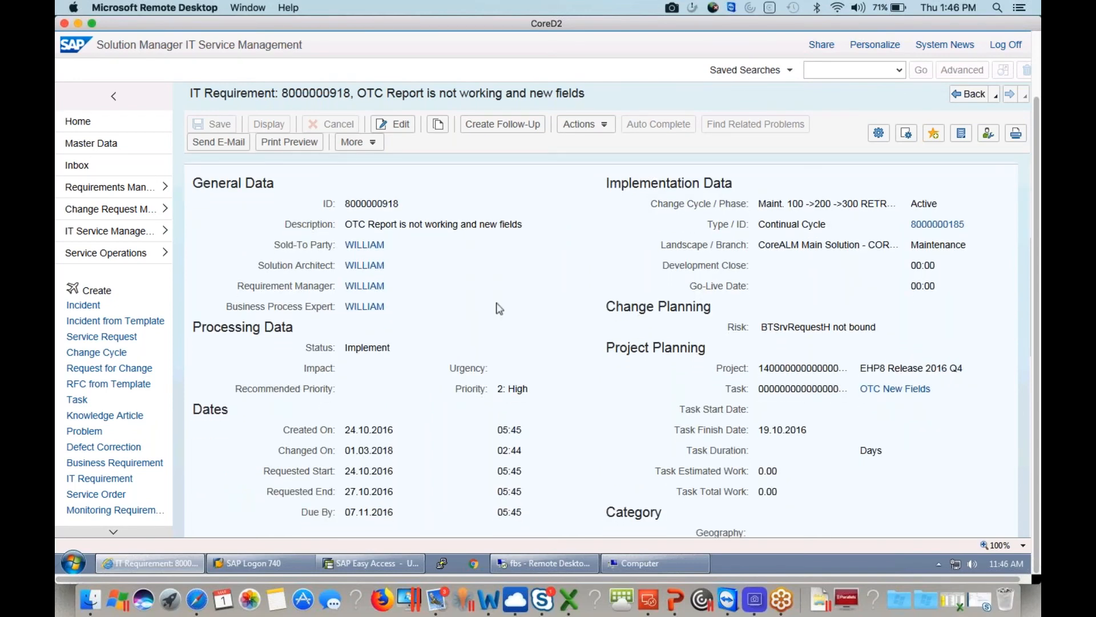
scroll(577, 434, "down", 5)
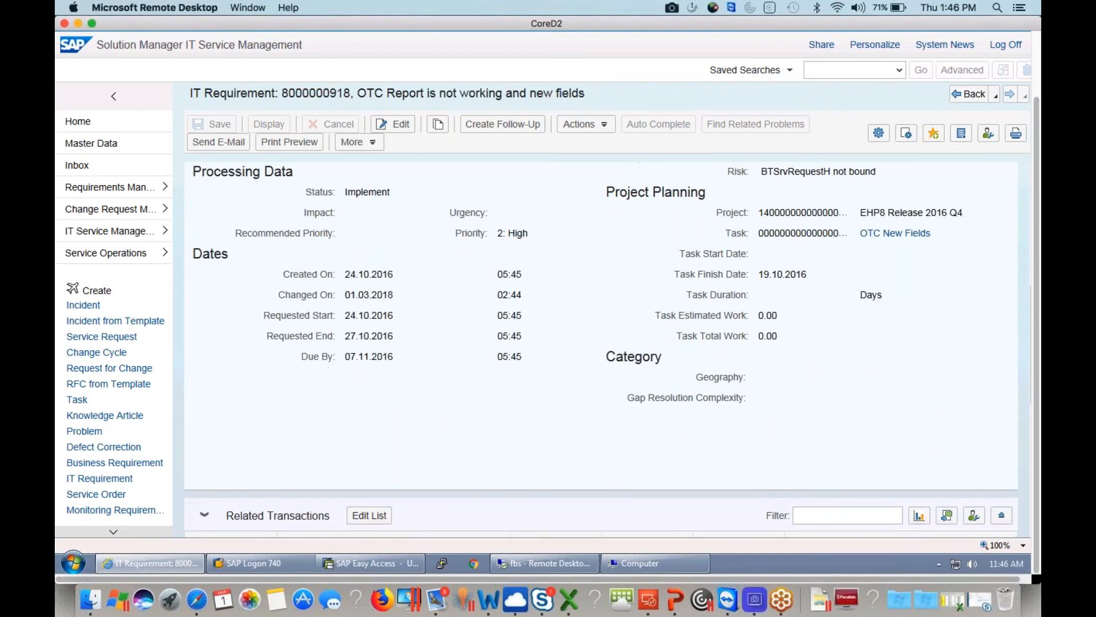
scroll(601, 349, "down", 7)
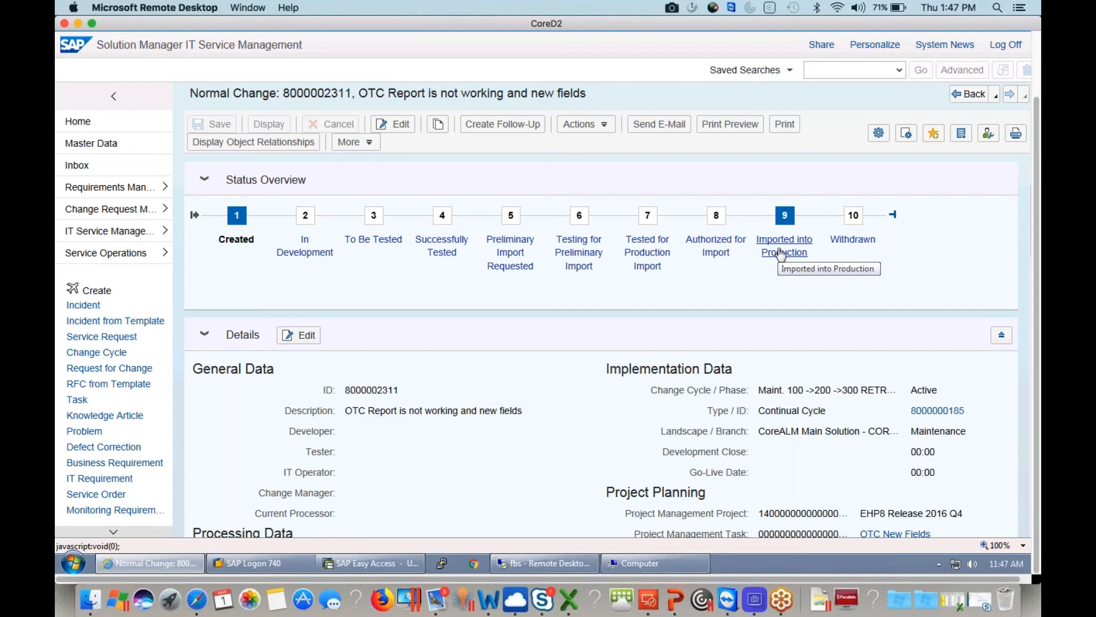
Step: Review the normal change's details, dates, relationships, text log and Transport Management section
scroll(869, 416, "down", 2)
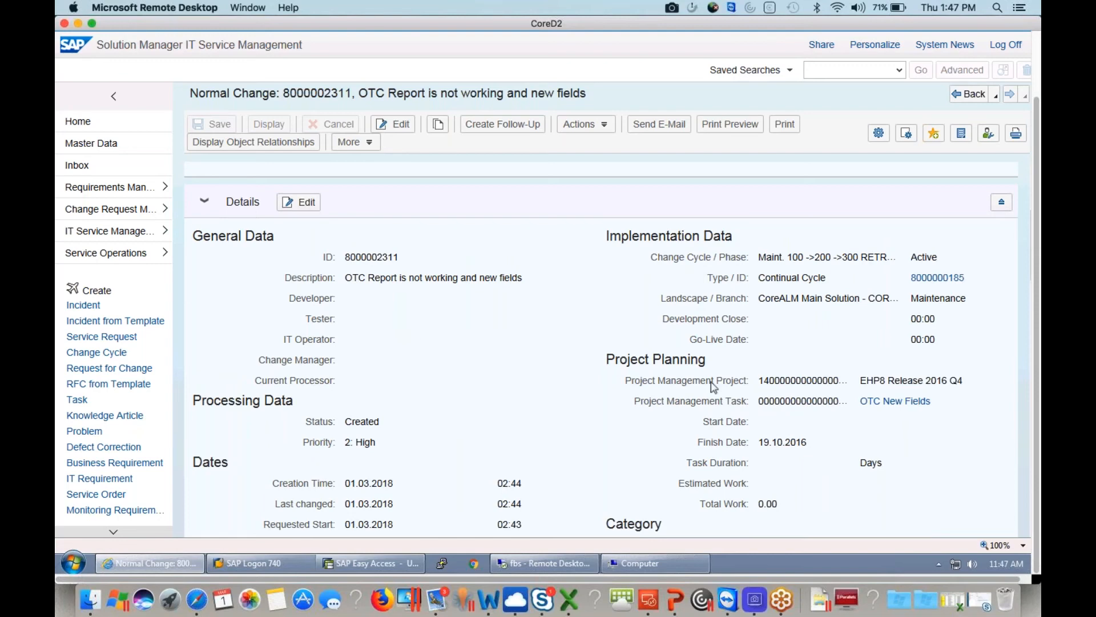
scroll(713, 387, "down", 2)
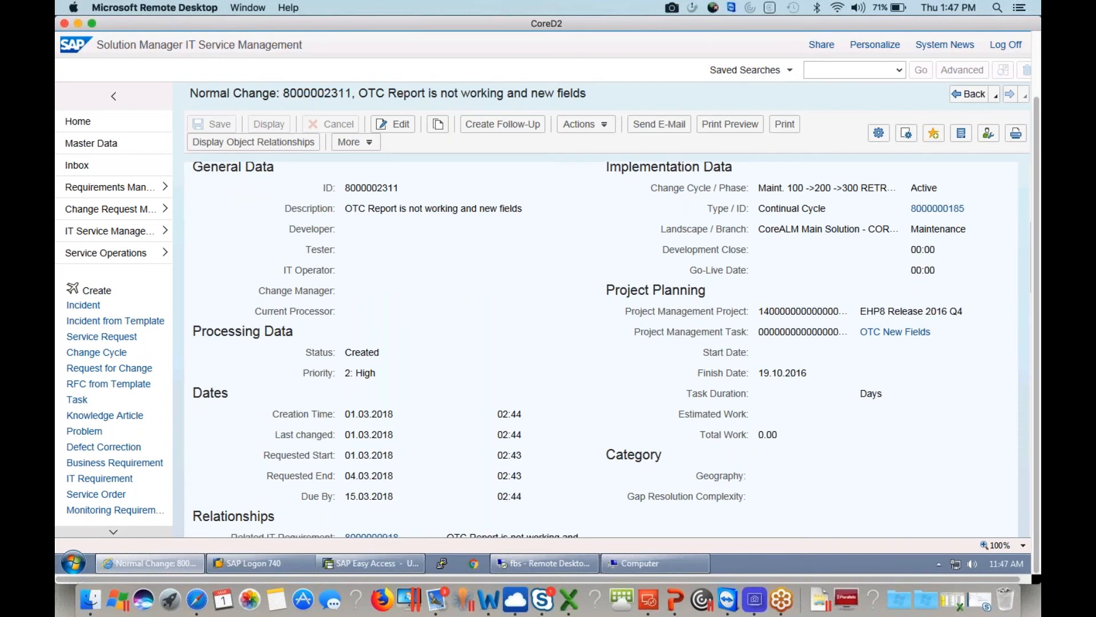
scroll(601, 350, "down", 10)
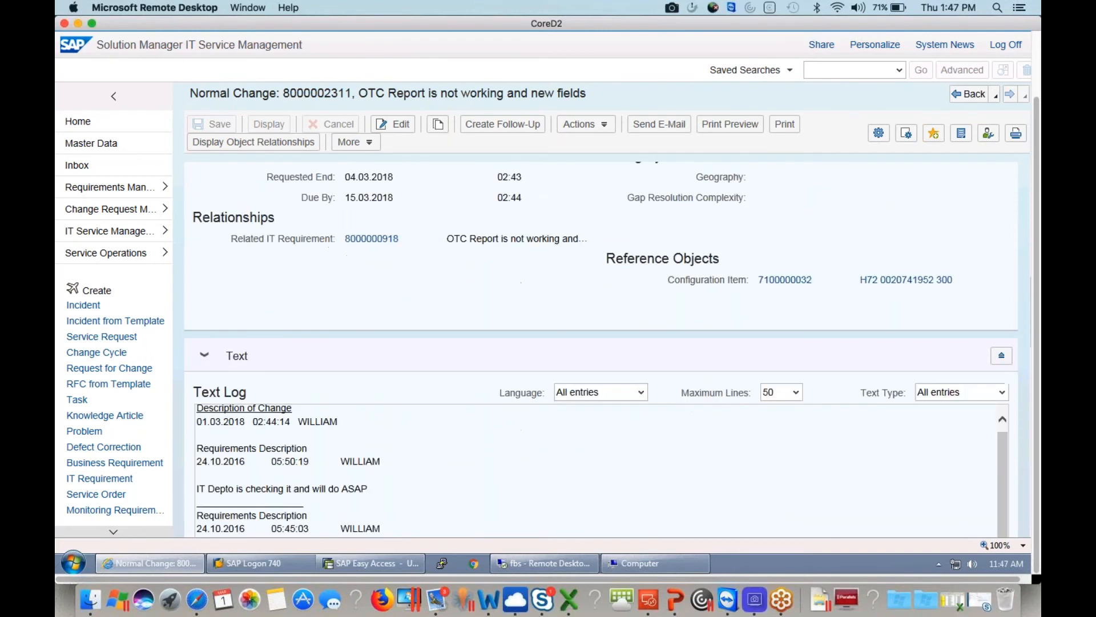
scroll(601, 350, "down", 8)
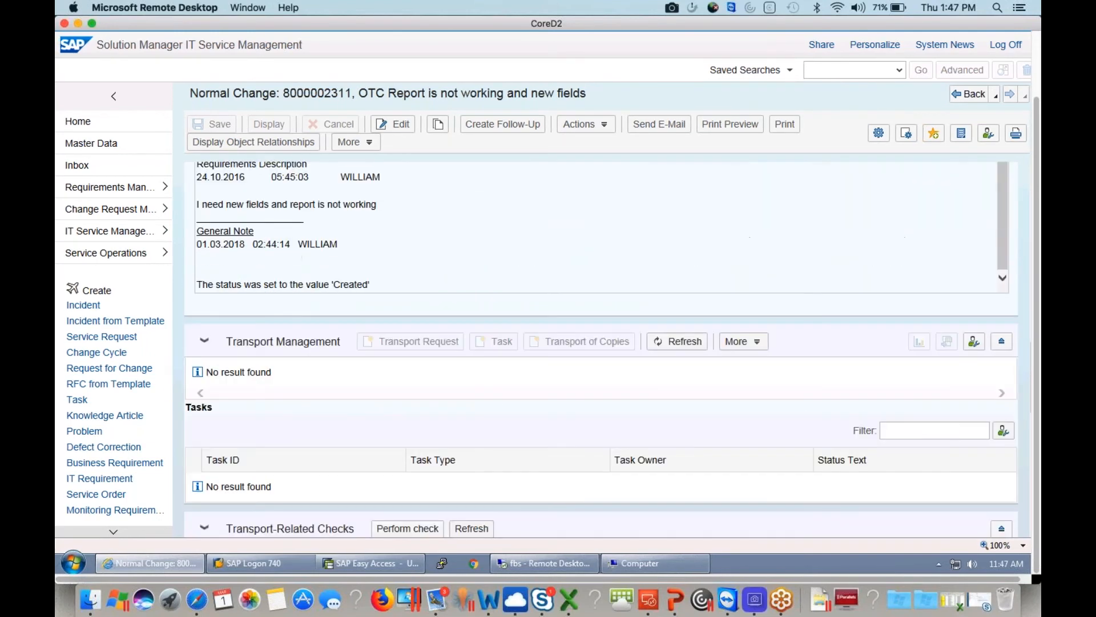
scroll(601, 349, "down", 5)
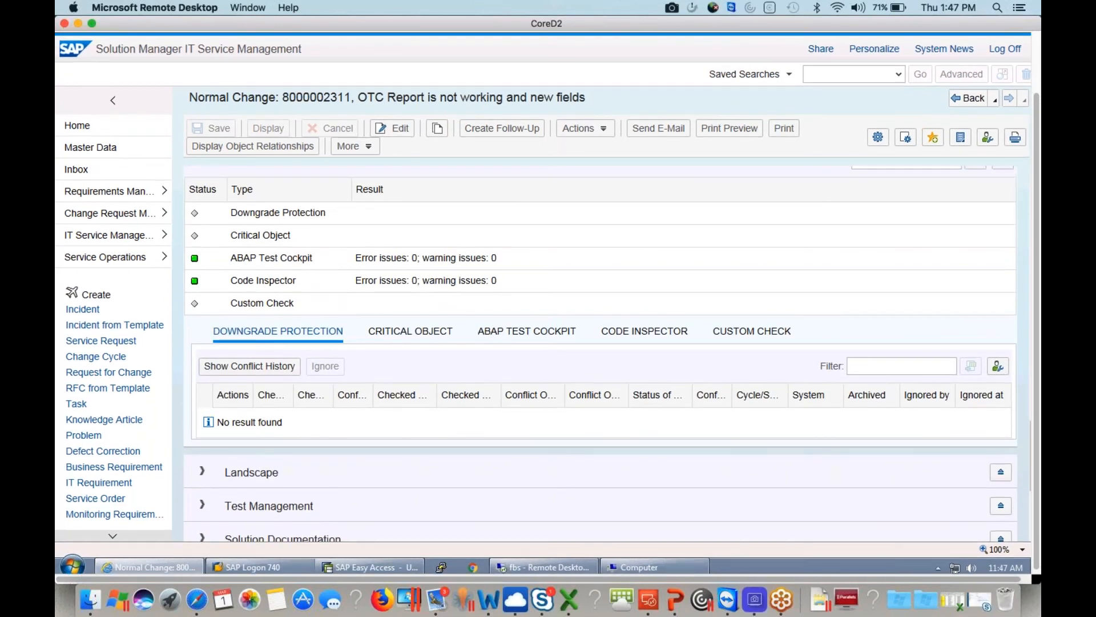
Step: Examine the normal change's Transport-Related Checks and expand its Related Transactions section
scroll(602, 350, "up", 2)
scroll(601, 349, "up", 3)
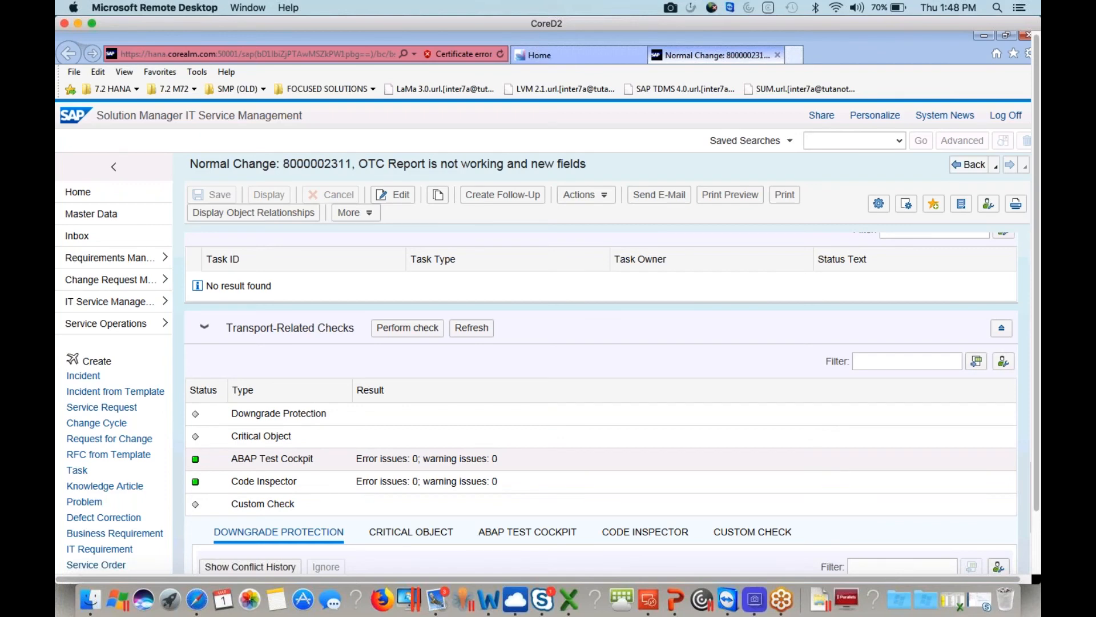
scroll(206, 382, "down", 10)
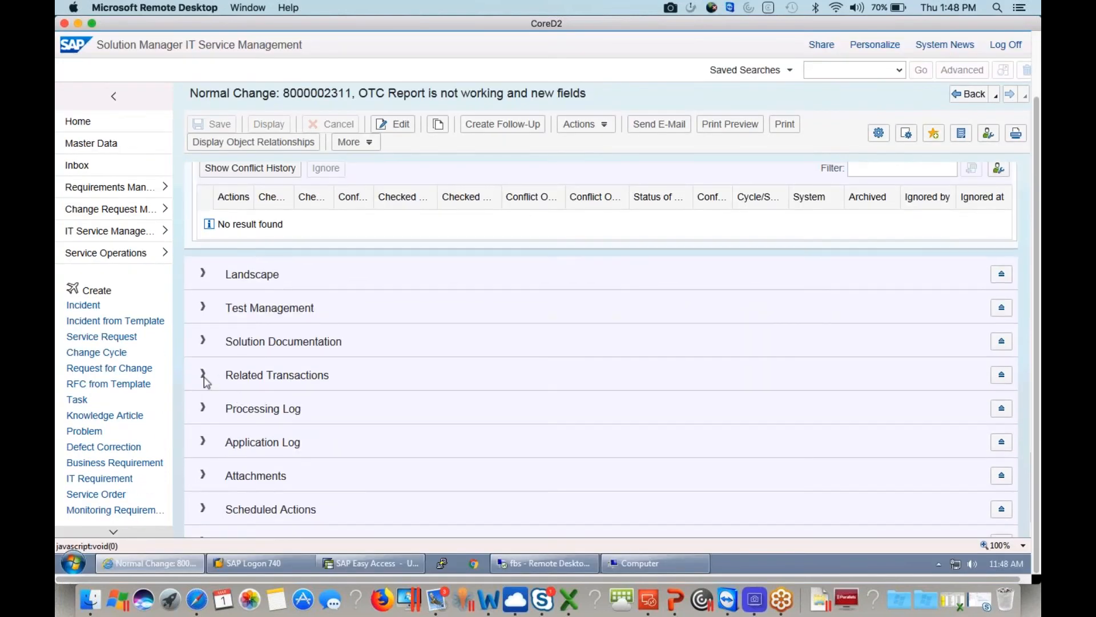
left_click(203, 375)
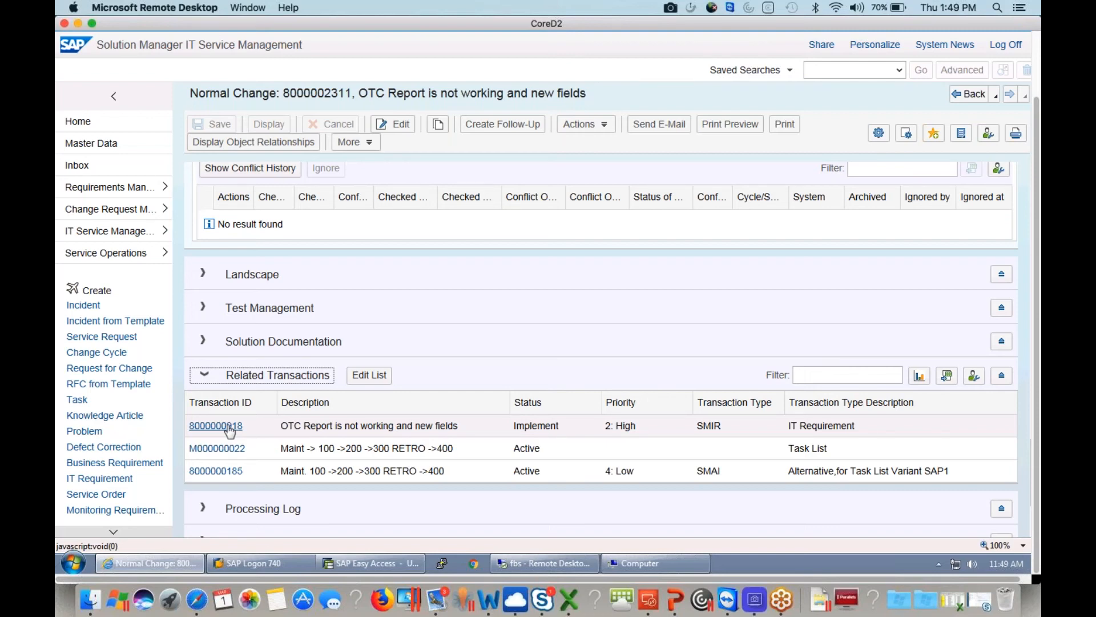
Step: Return to the launchpad home, open the Change Control Management Administration Cockpit and look over the continual cycle task lists
mouse_move(173, 567)
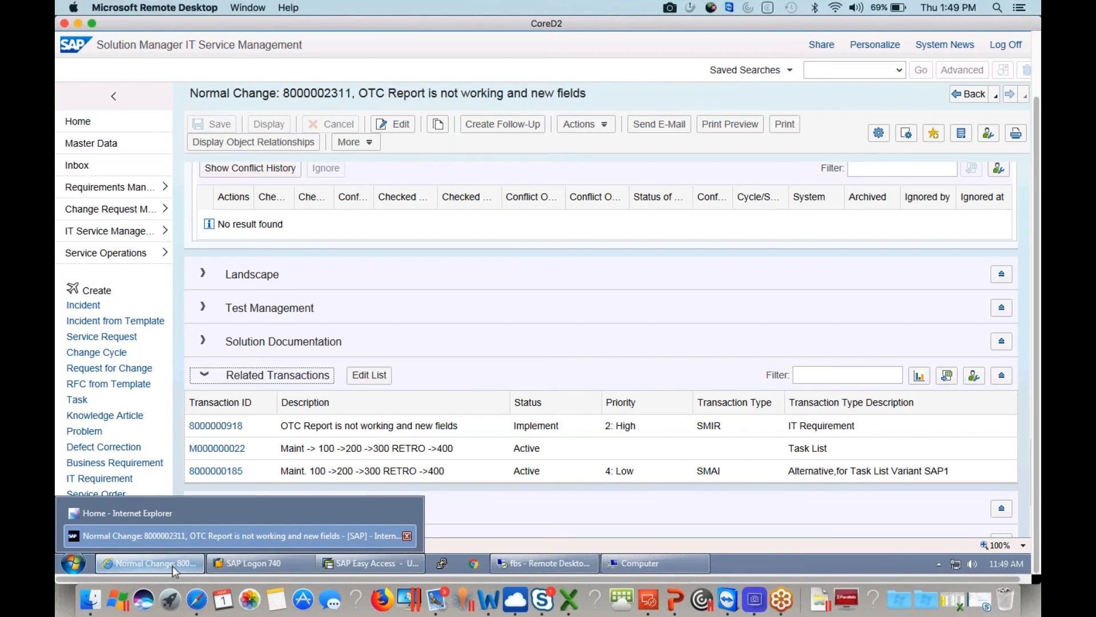
left_click(159, 570)
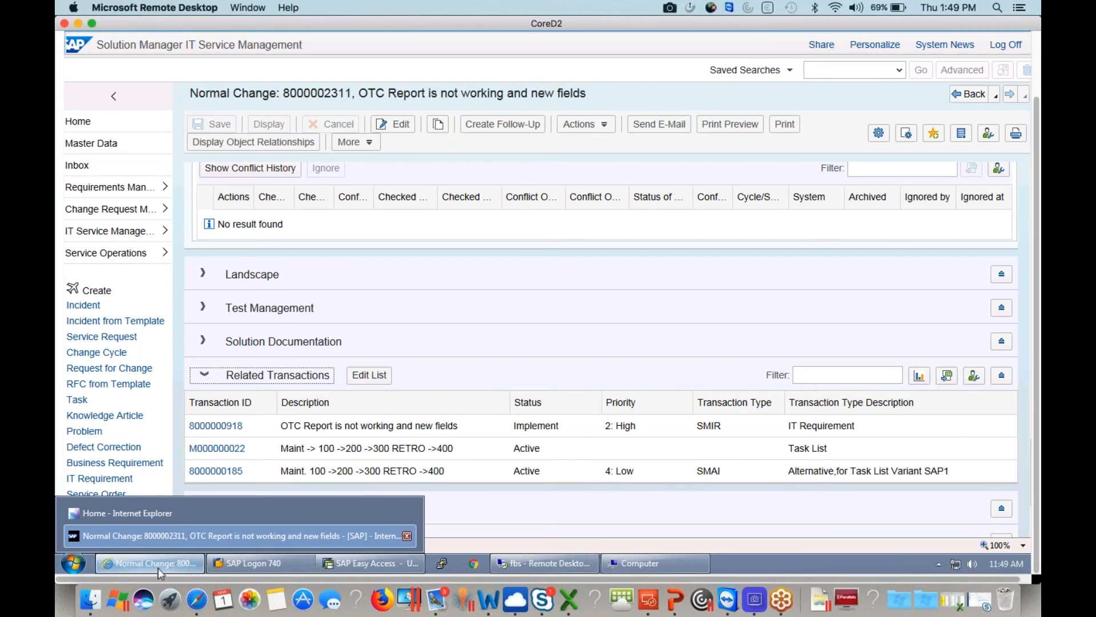
left_click(143, 562)
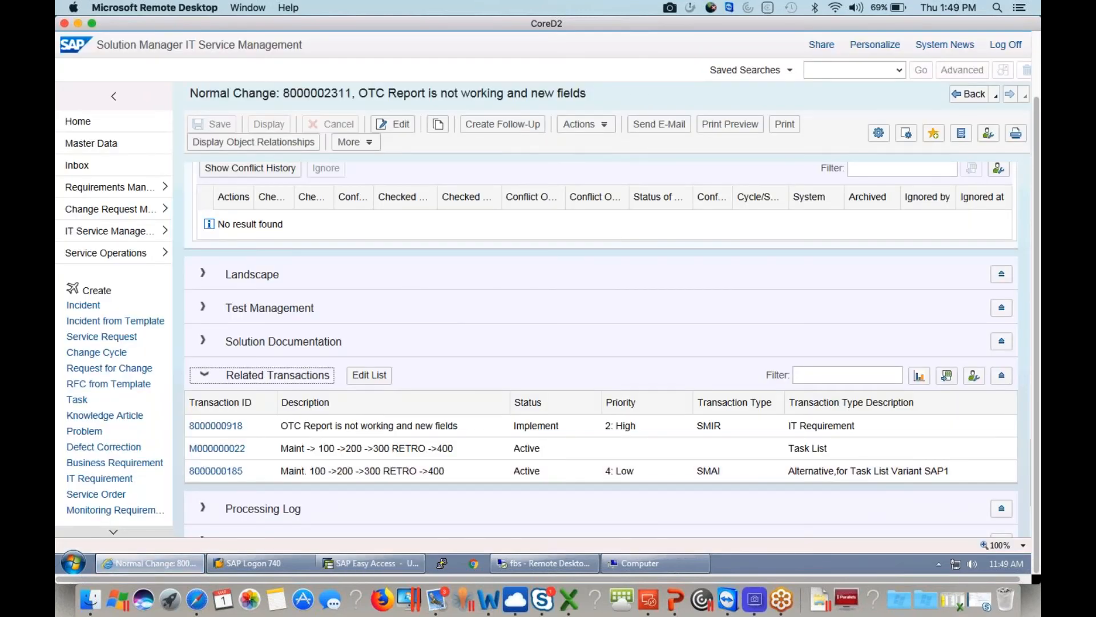
left_click_drag(1036, 370, 1037, 302)
left_click(559, 64)
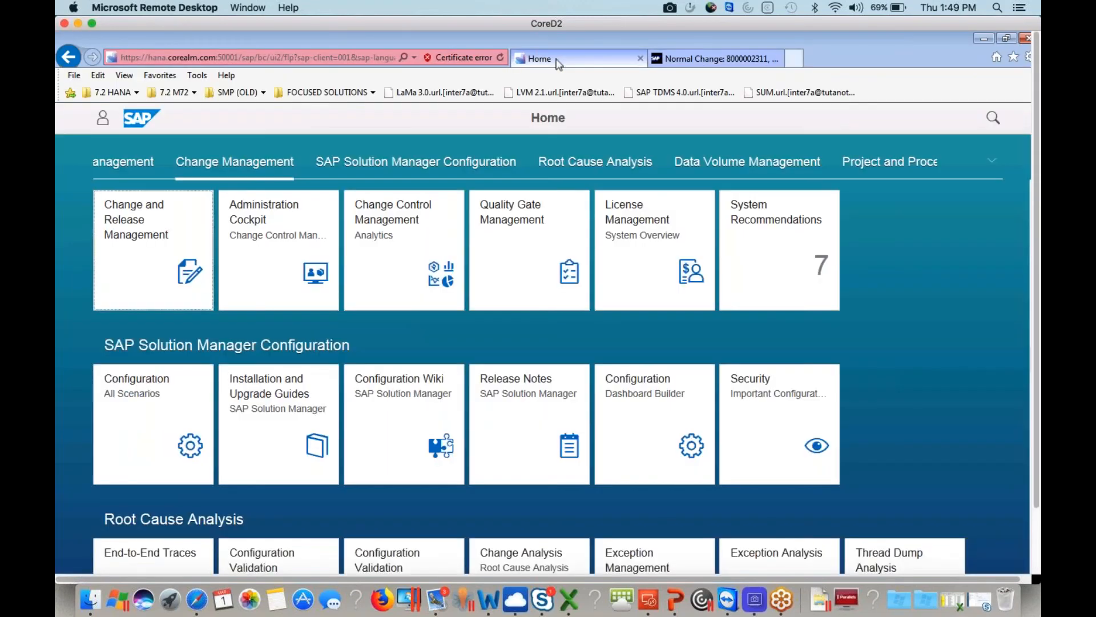
left_click(276, 251)
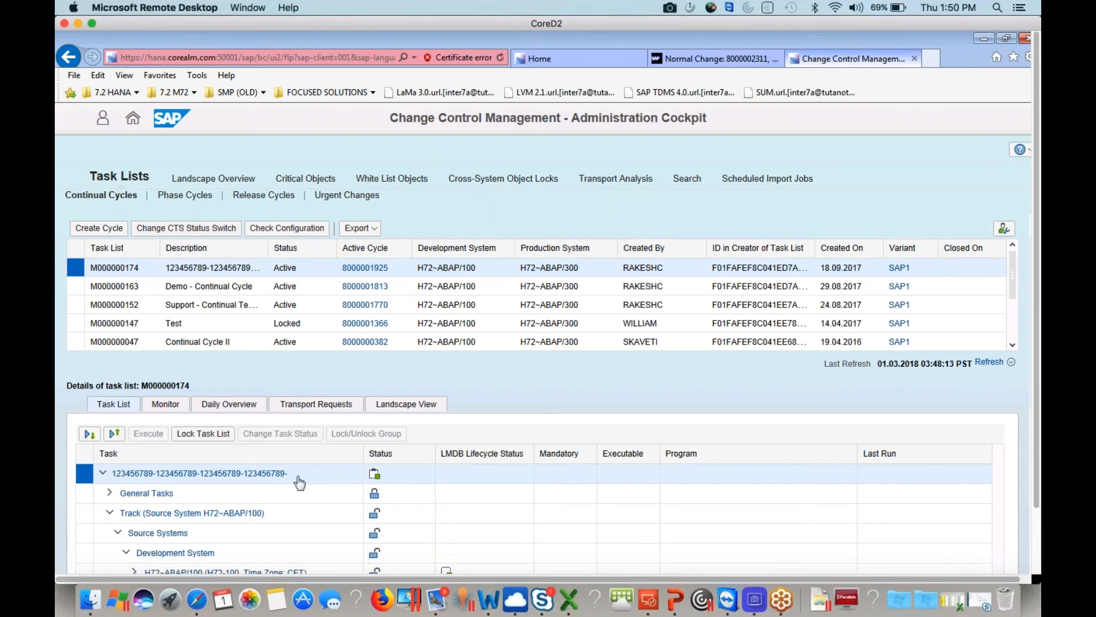
scroll(1034, 484, "down", 5)
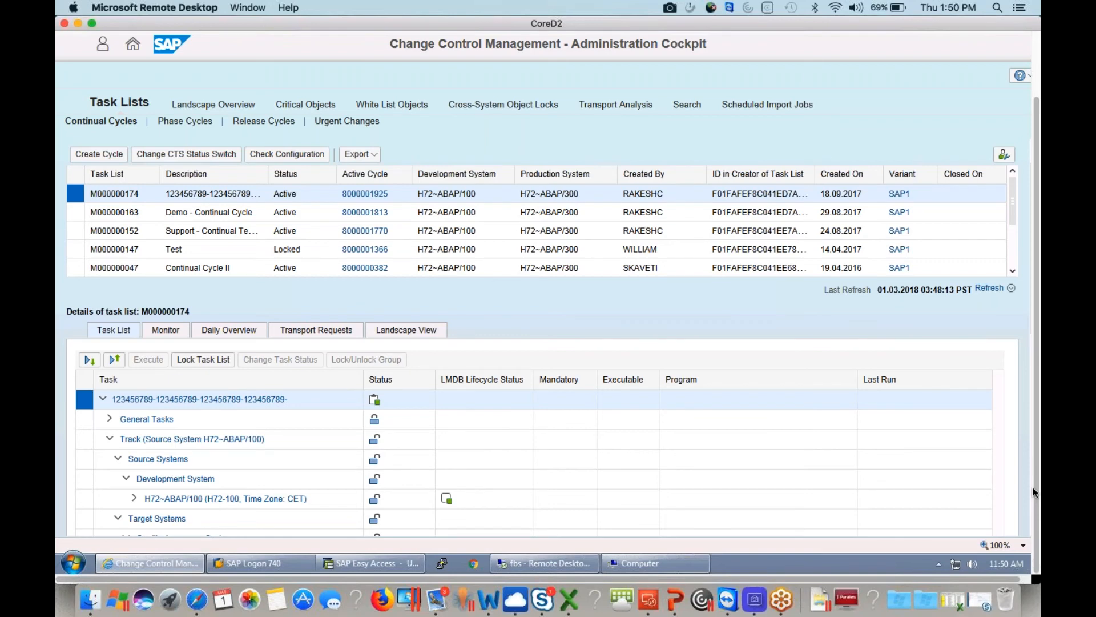
left_click_drag(1033, 488, 1033, 405)
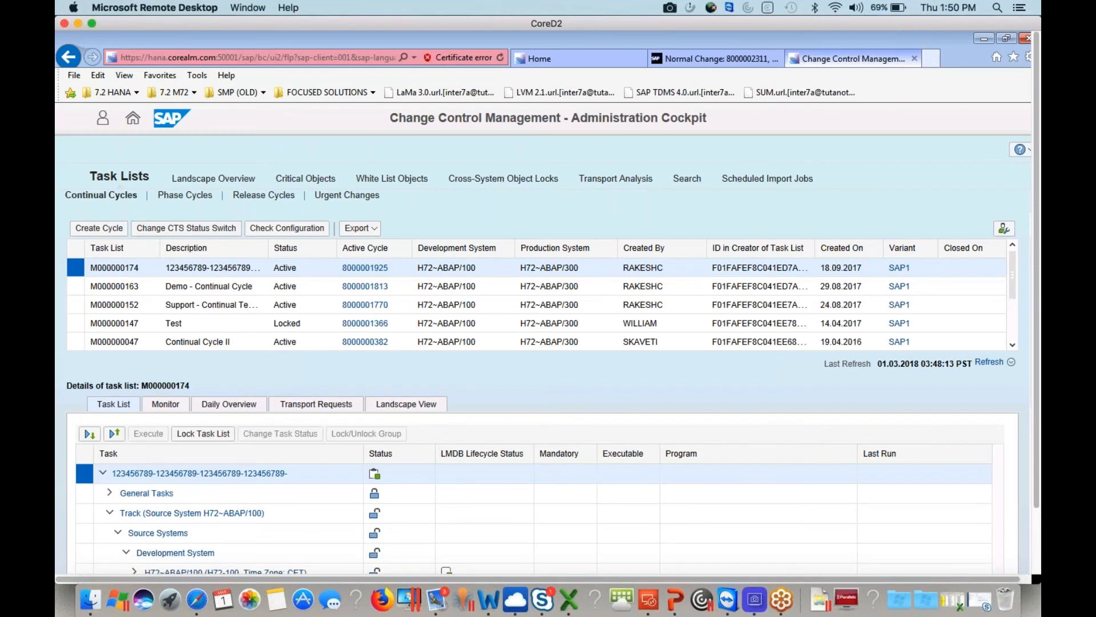
Step: In Transport Analysis, search for all cycles for the Cycle Analysis and select the "Maint. 100->200->300 RETRO" phase cycle
left_click(621, 182)
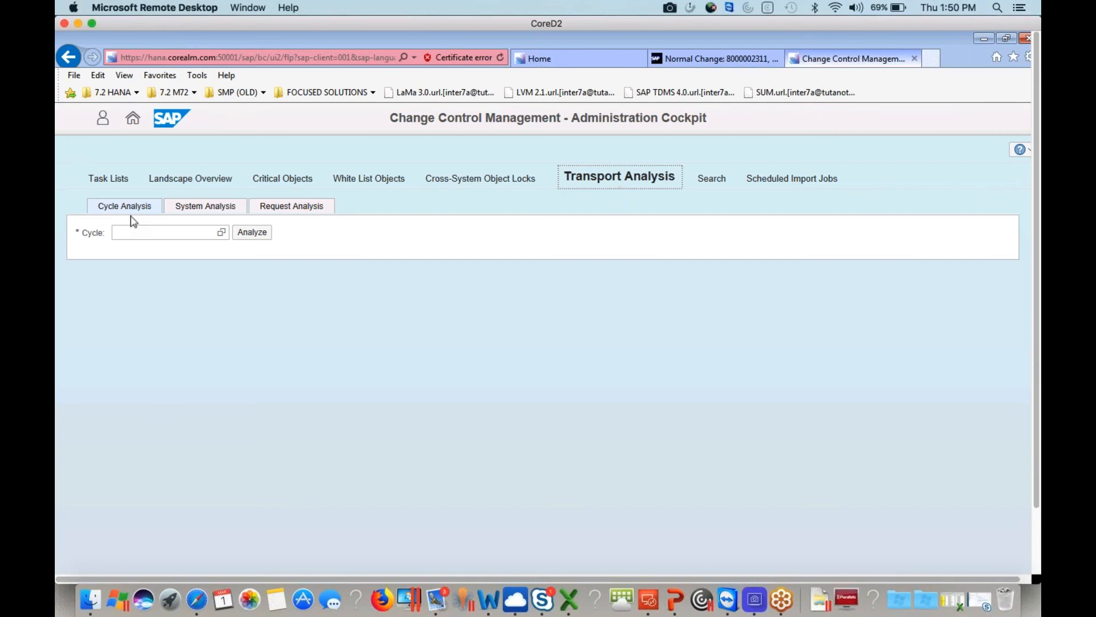
left_click(220, 235)
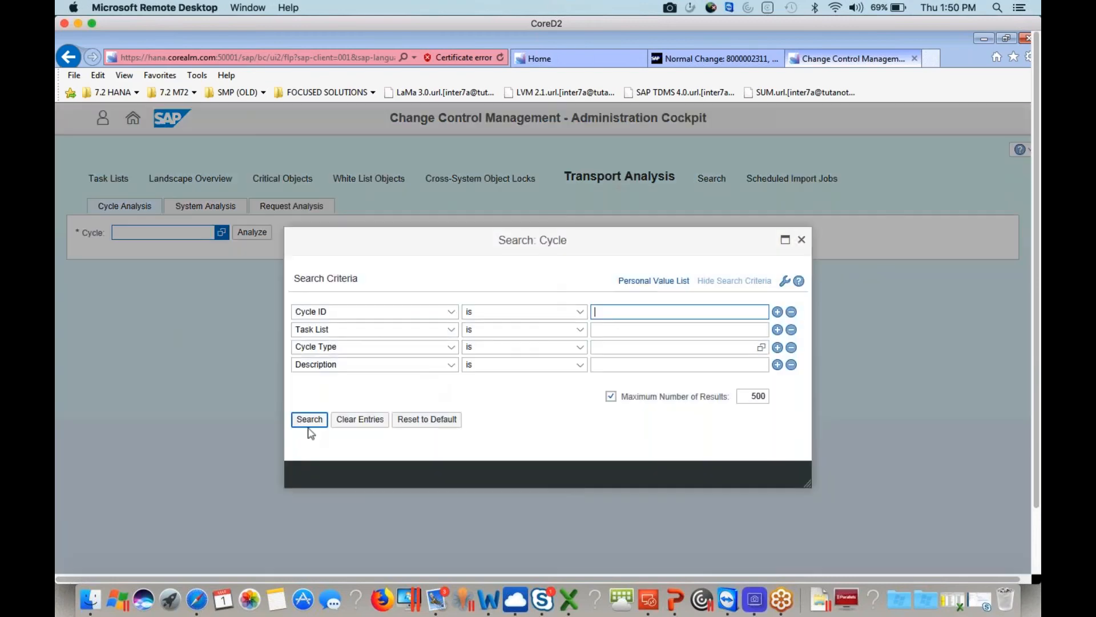
left_click(309, 425)
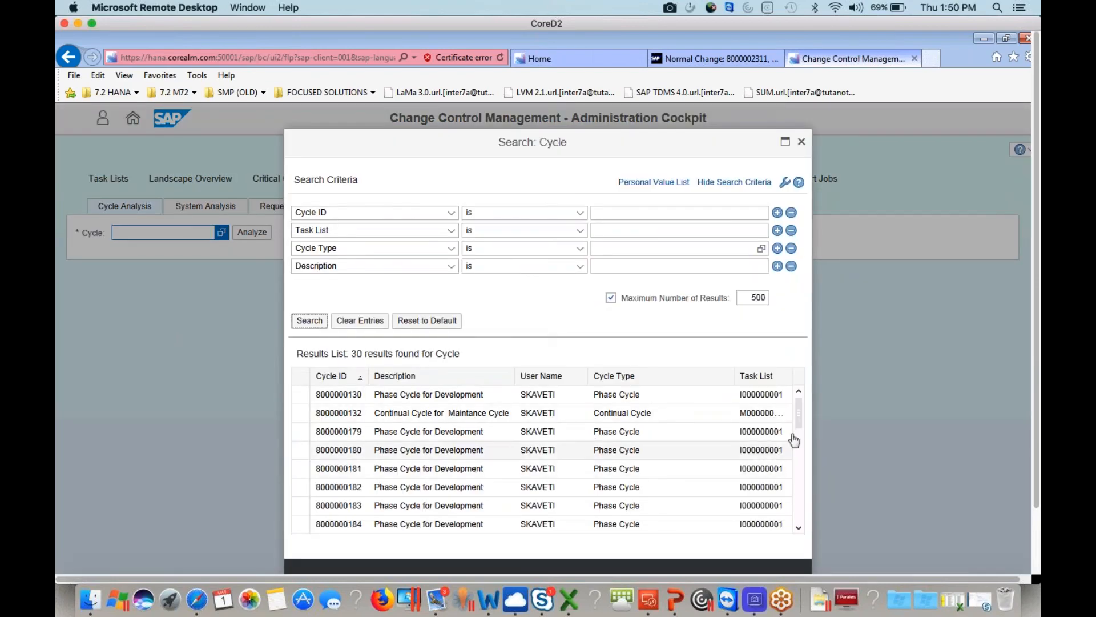
mouse_move(797, 415)
left_mouse_down()
mouse_move(796, 476)
mouse_move(799, 435)
left_mouse_up()
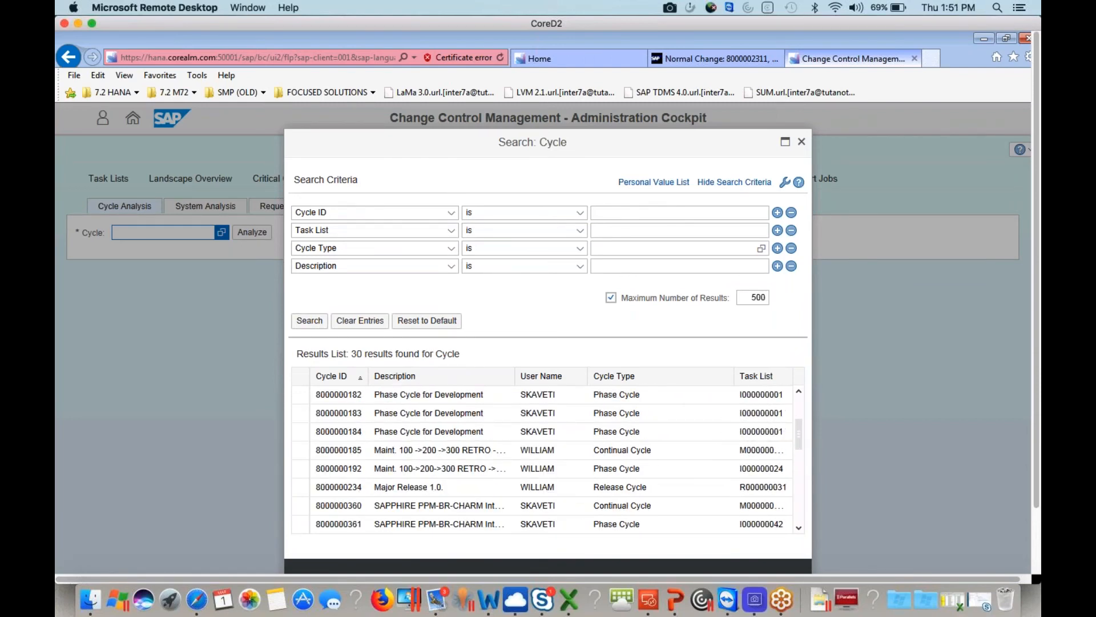
left_click(467, 474)
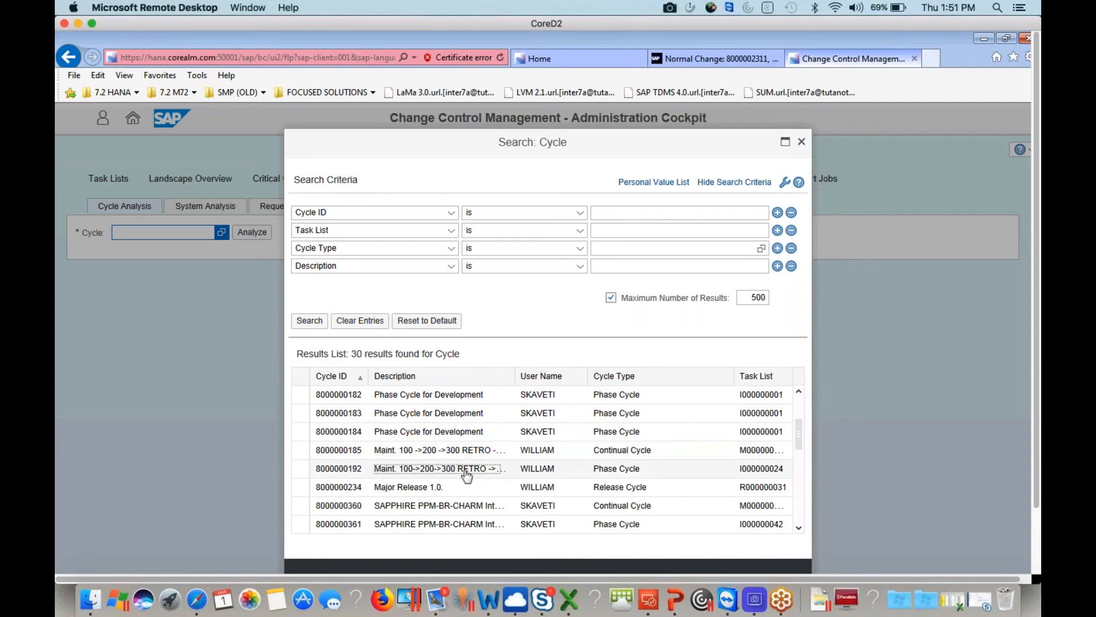